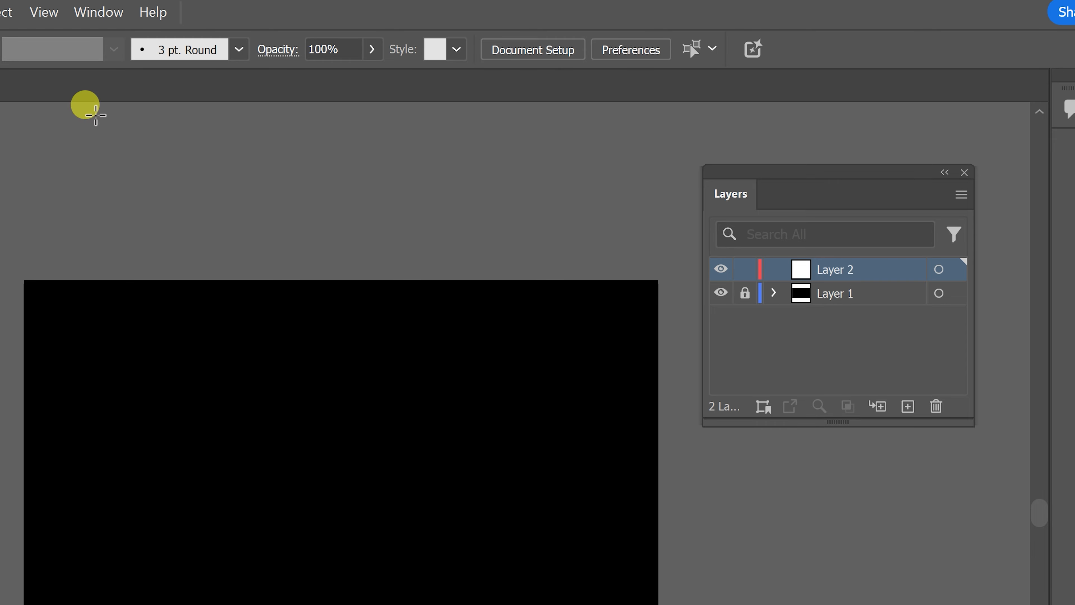
- Show the Swatches panel and place it beside the artboard
left_click(99, 12)
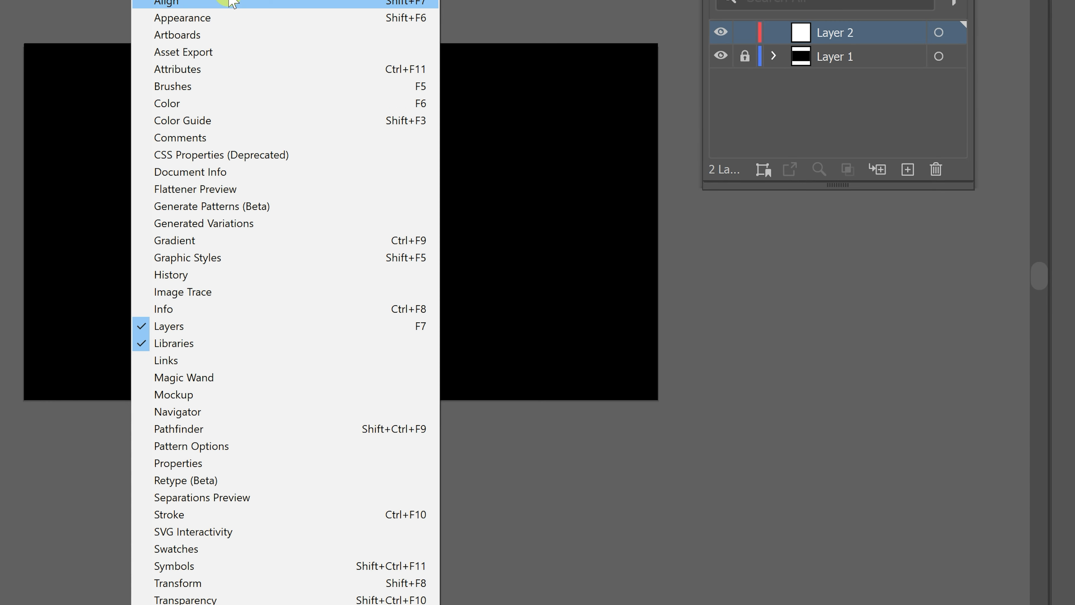
left_click(247, 547)
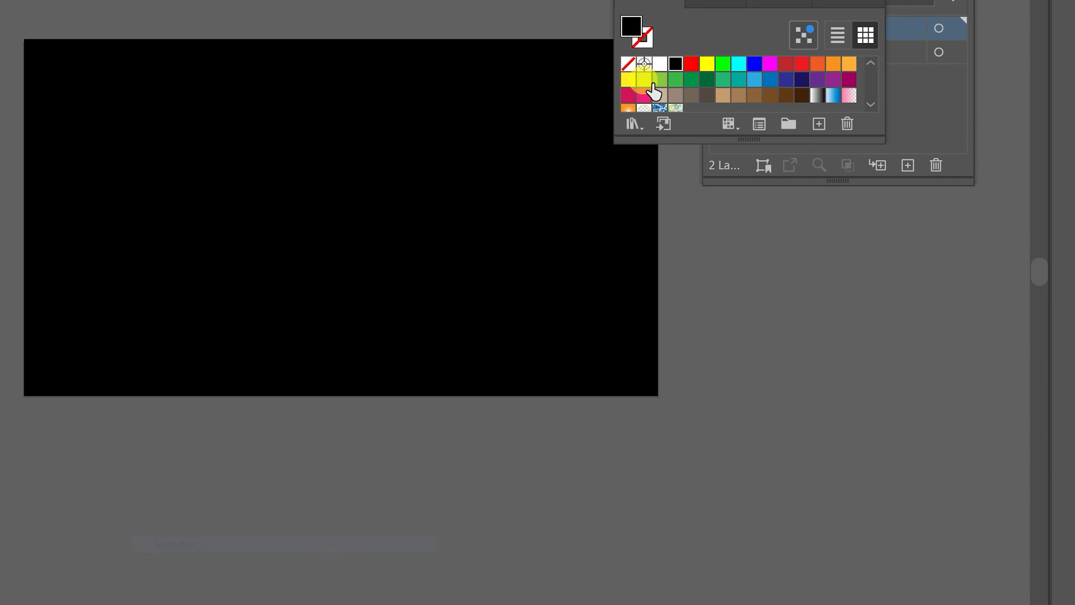
left_click_drag(750, 1, 747, 18)
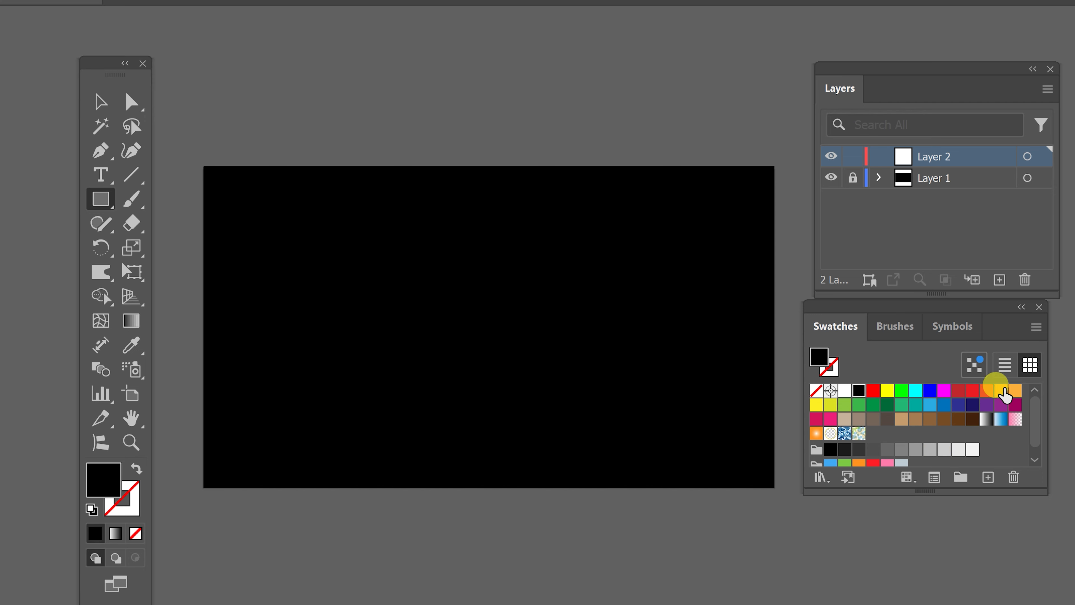
- Draw a light orange rectangle without stroke across the full artboard width, near the upper edge
left_click(1015, 391)
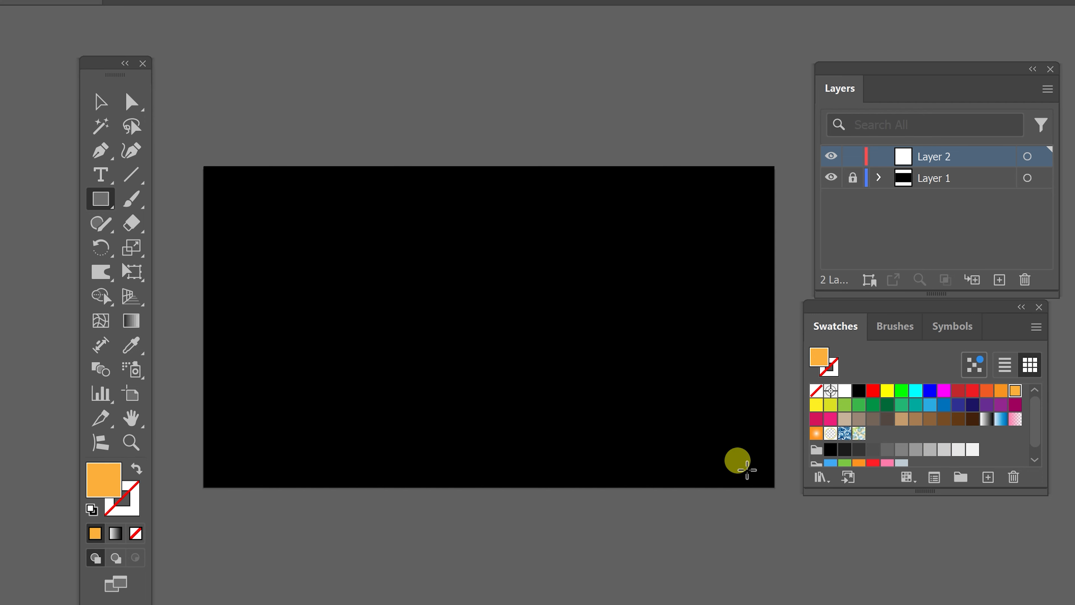
mouse_move(203, 207)
left_mouse_down()
mouse_move(715, 269)
mouse_move(768, 271)
mouse_move(775, 242)
left_mouse_up()
left_click(100, 101)
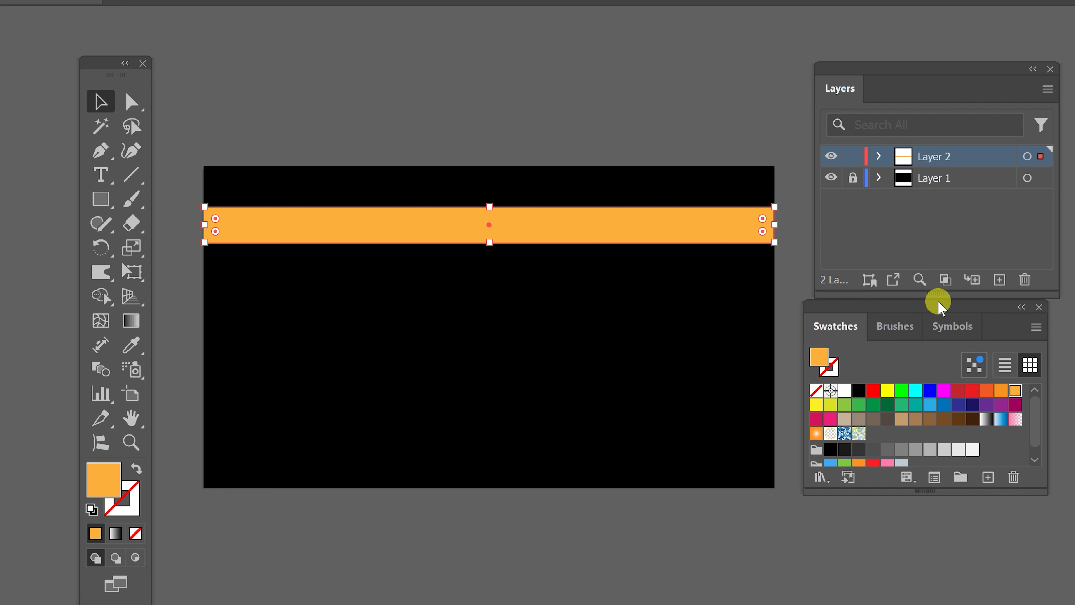
- Make the Layers panel taller, moving Swatches out of the way, and expand Layer 2 to list its objects
left_click_drag(938, 307, 915, 436)
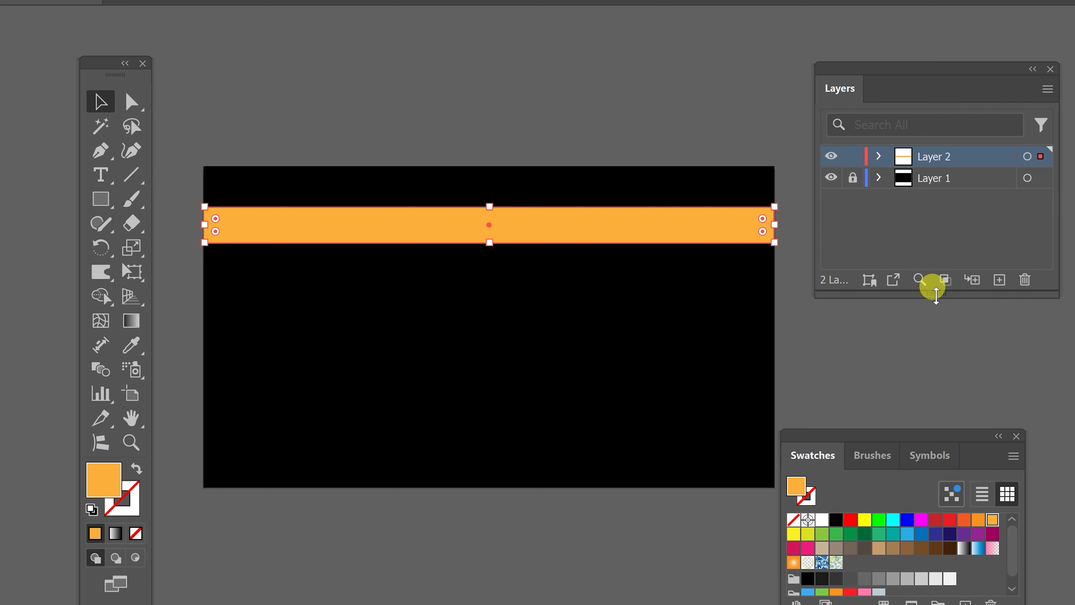
left_click_drag(937, 292, 936, 360)
left_click(882, 157)
- Extend a copy of the orange rectangle downward behind the original and fill it magenta
left_click(968, 203)
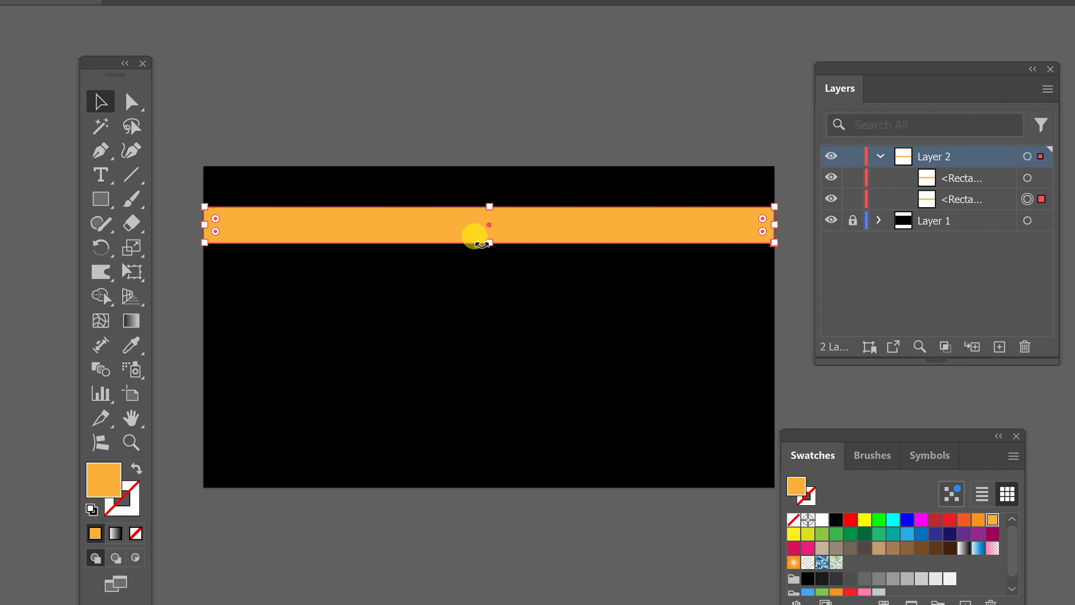
left_click_drag(491, 244, 490, 267)
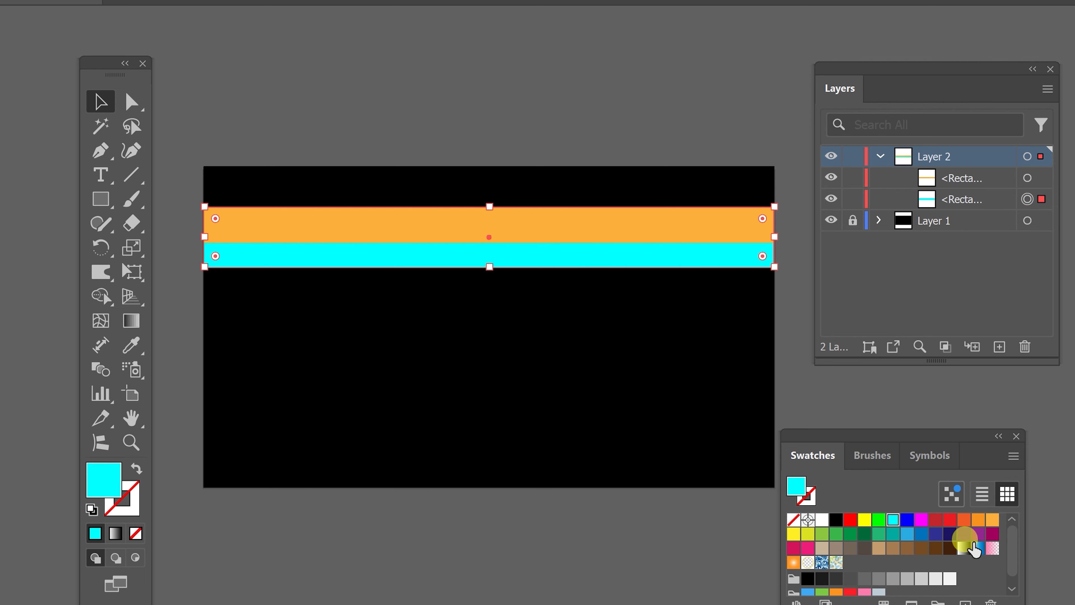
left_click(922, 519)
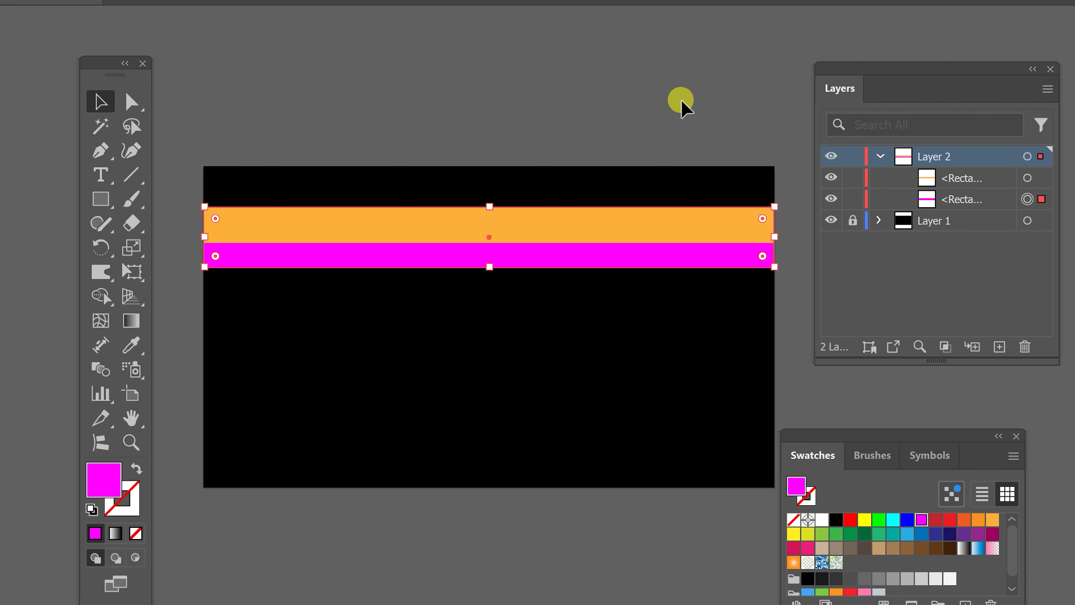
- Paste a copy of the magenta rectangle behind it, extend it downward and fill it yellow-green
key("ctrl+shift+b")
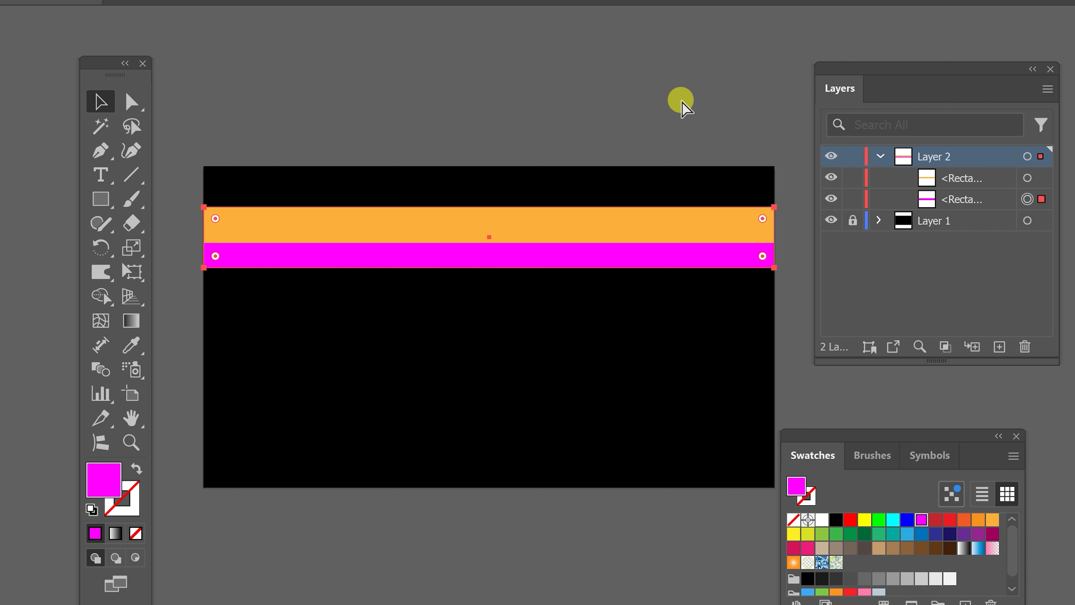
key("ctrl+b")
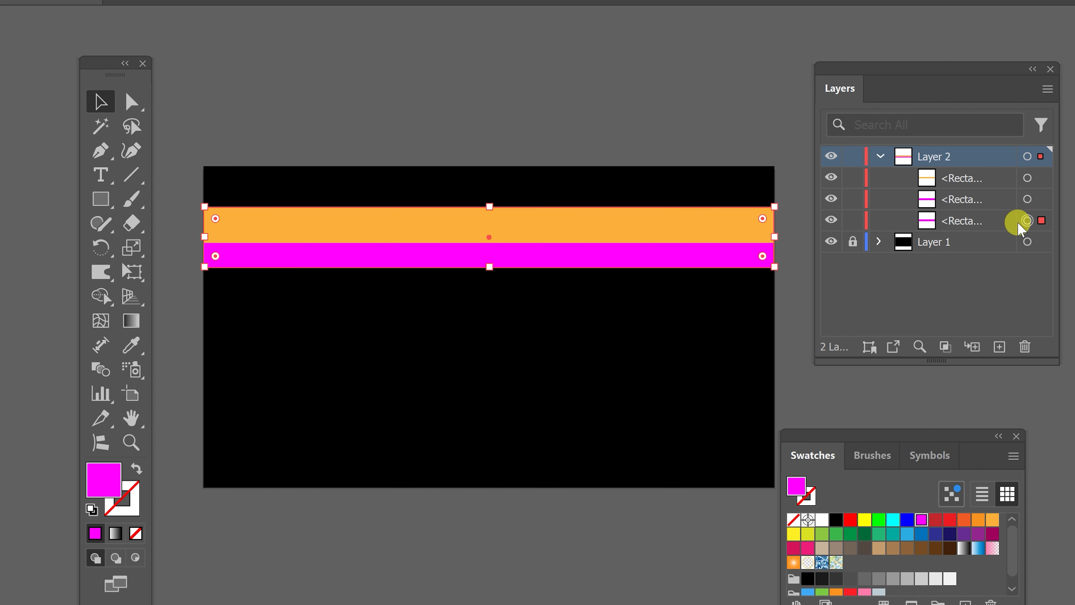
left_click_drag(489, 266, 491, 289)
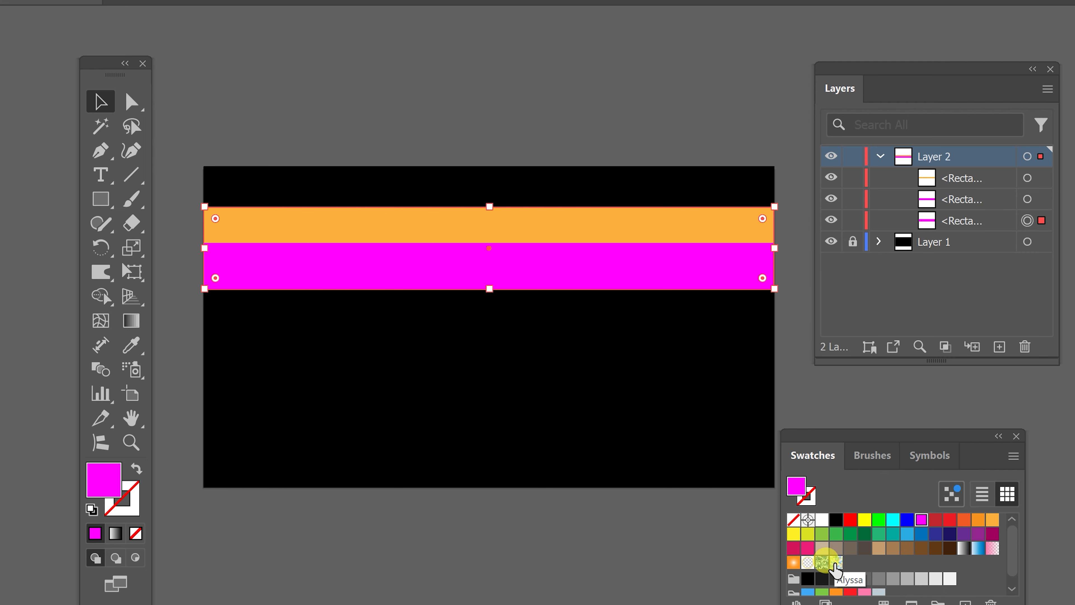
left_click(808, 534)
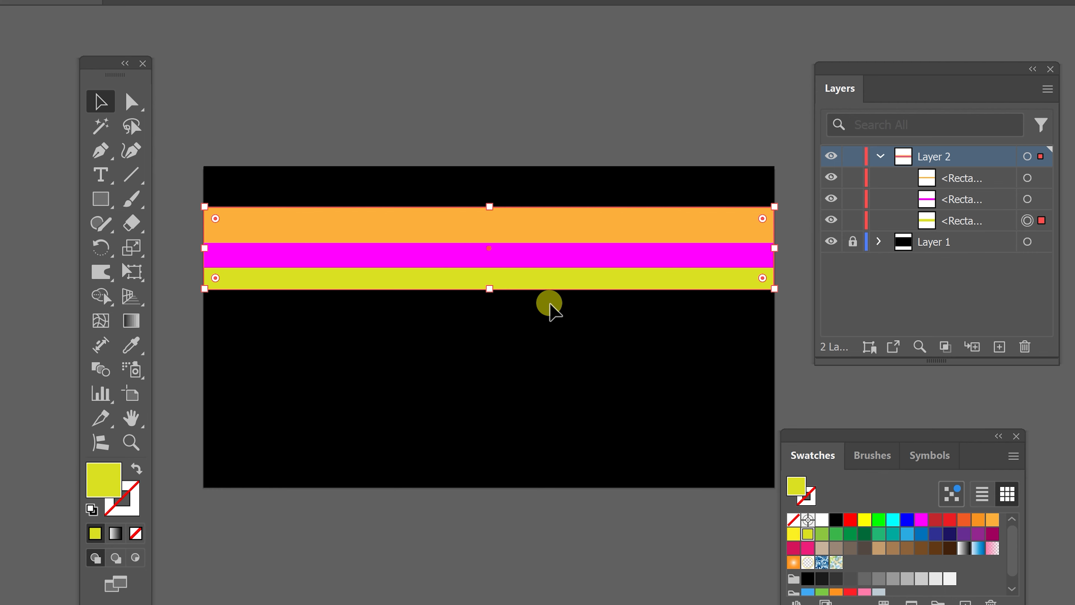
- Paste further copies behind, stretching each into a new stripe, filled light gray, green, yellow, orange, blue and dark magenta
key("ctrl+c")
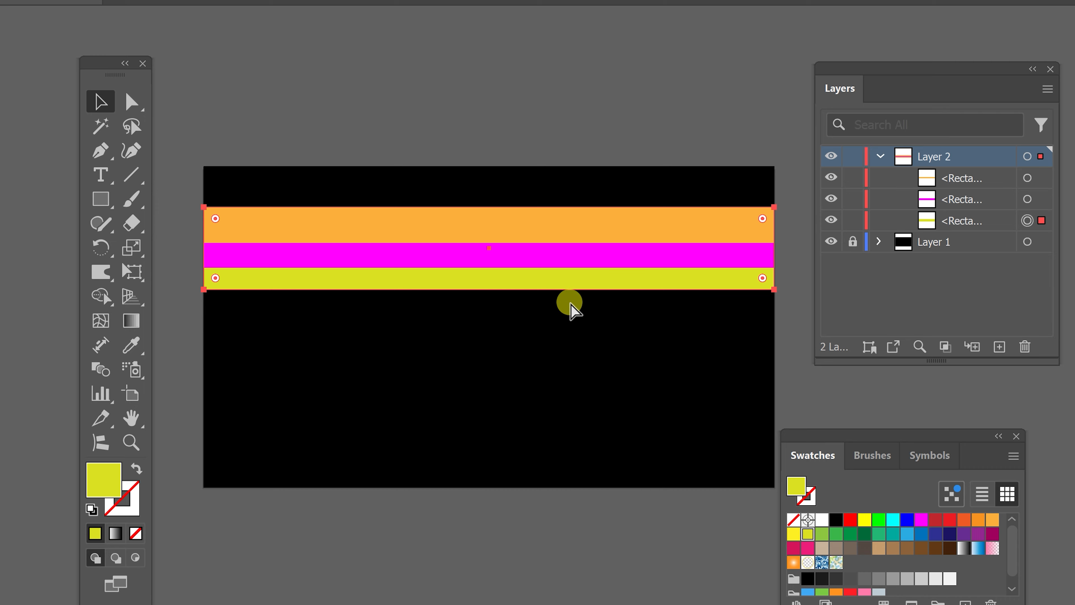
key("ctrl+b")
left_click_drag(487, 290, 495, 325)
left_click(893, 520)
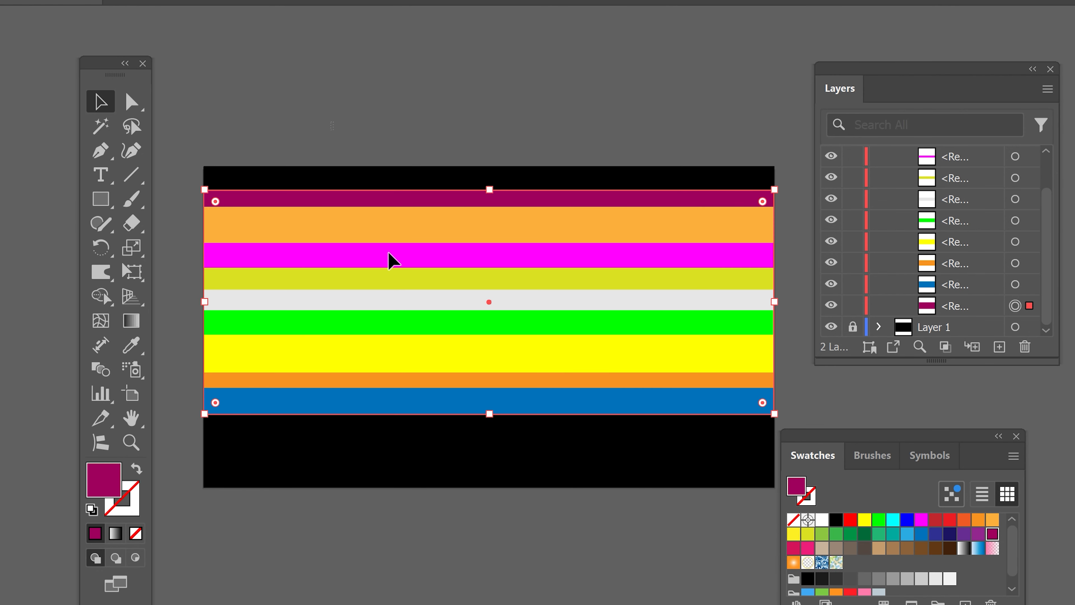
- Group all the coloured stripes on Layer 2
key("ctrl+a")
right_click(519, 245)
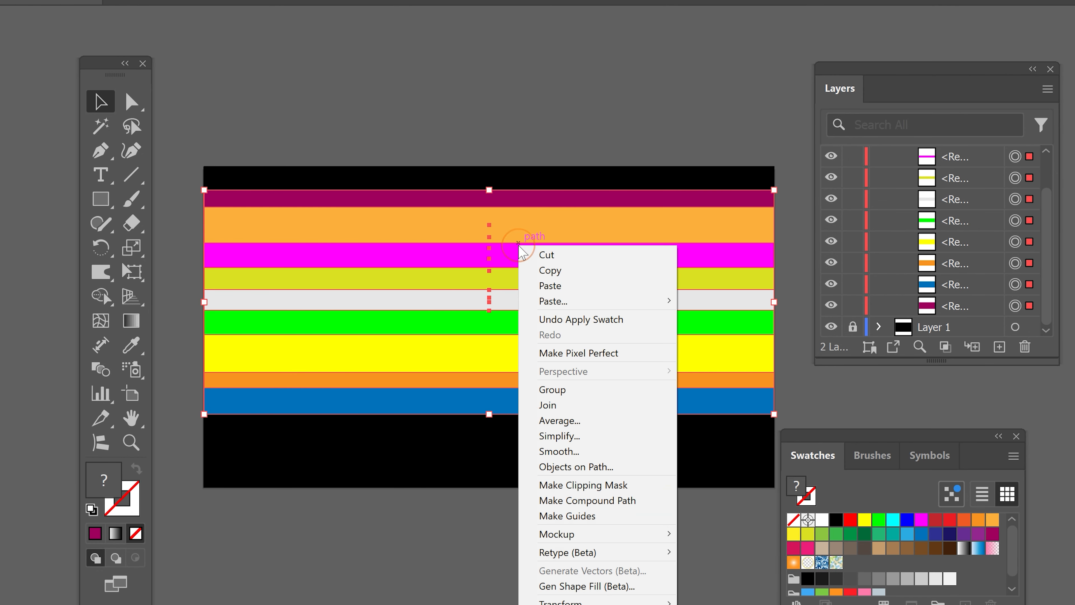
left_click(592, 389)
left_click(583, 95)
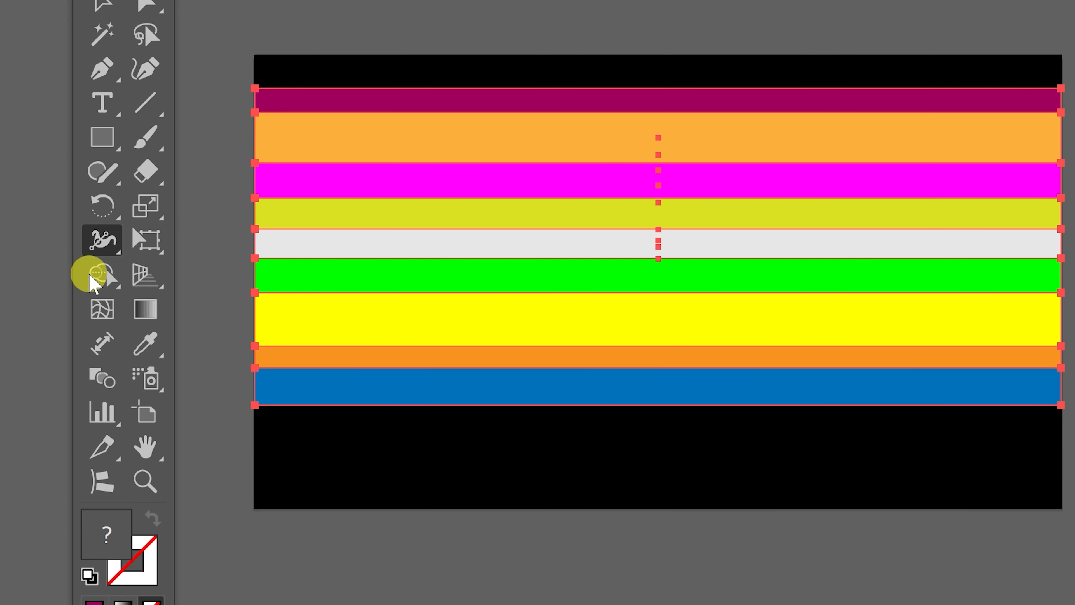
- Try the Warp tool on the grouped stripes with its existing brush size and undo the distortion
left_click(101, 245)
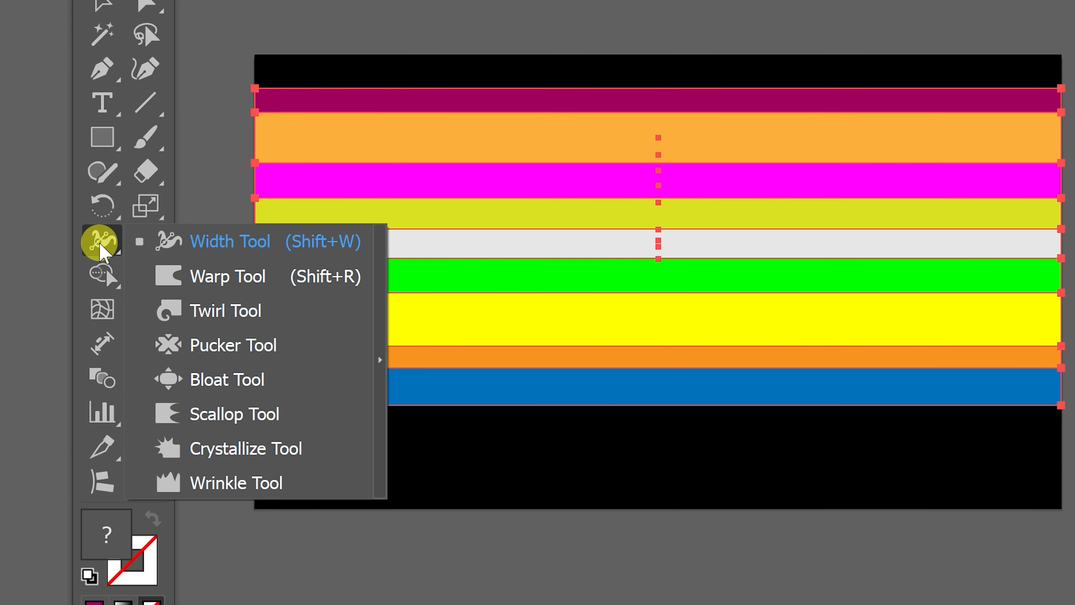
left_click(271, 283)
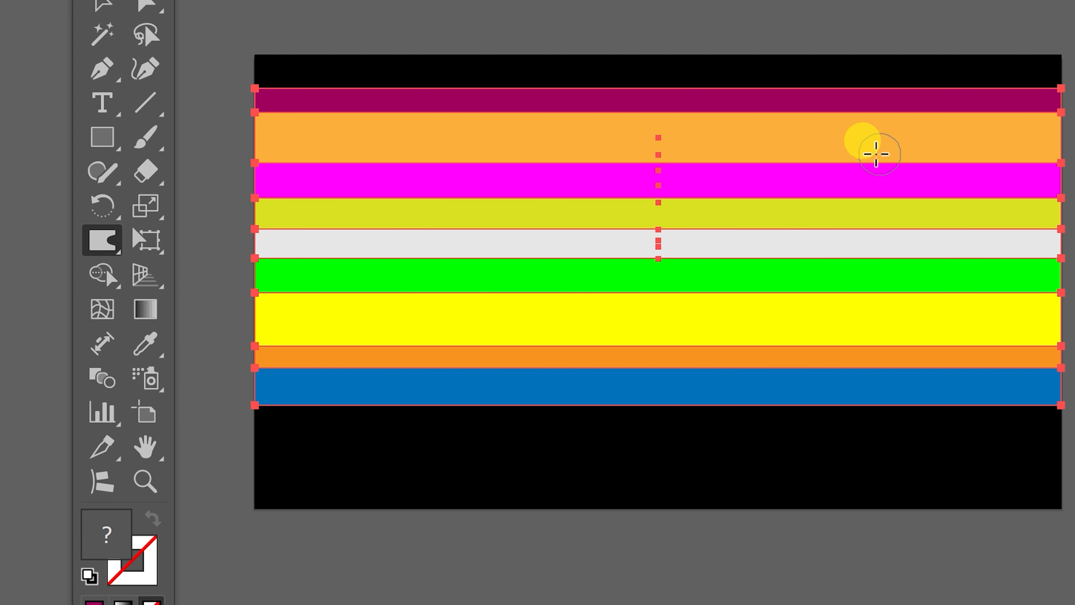
mouse_move(876, 154)
left_mouse_down()
mouse_move(800, 232)
mouse_move(755, 304)
mouse_move(728, 232)
mouse_move(714, 128)
mouse_move(569, 265)
mouse_move(489, 187)
mouse_move(390, 206)
mouse_move(313, 271)
left_mouse_up()
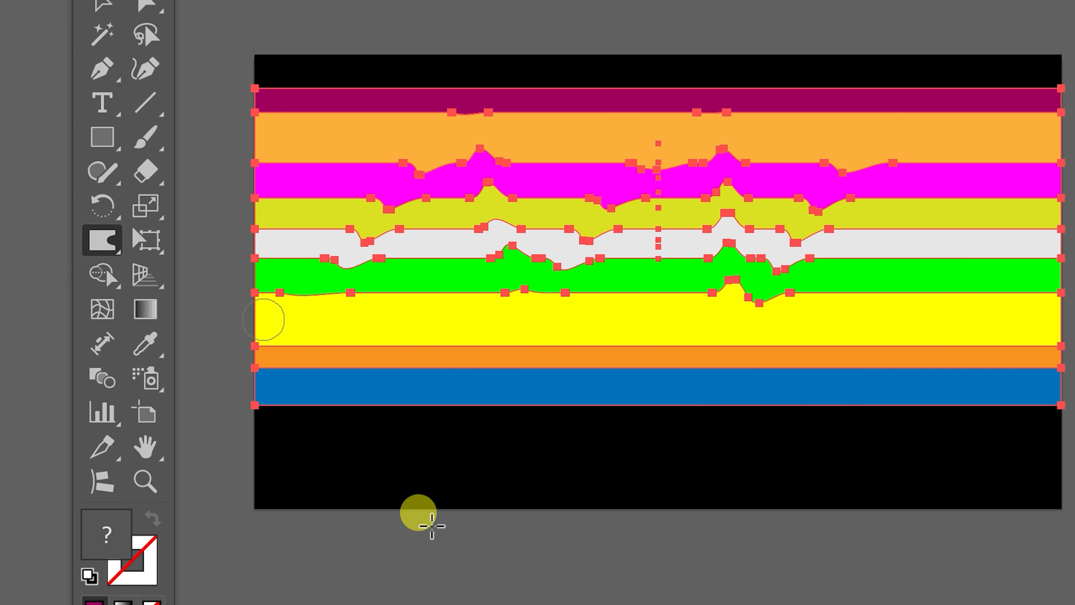
left_click(115, 8)
left_click(724, 449)
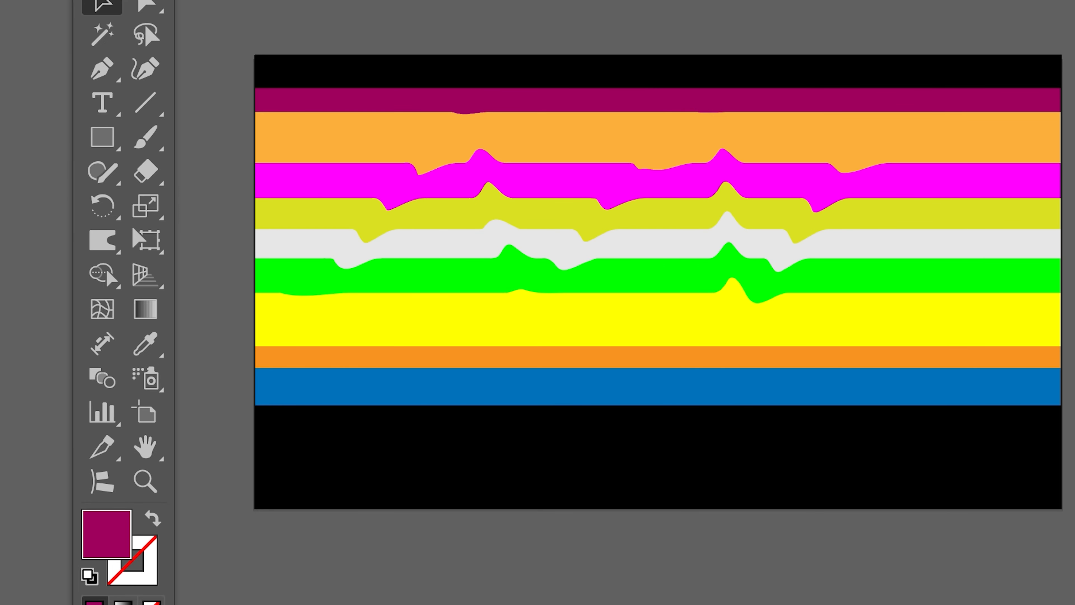
key("ctrl+z")
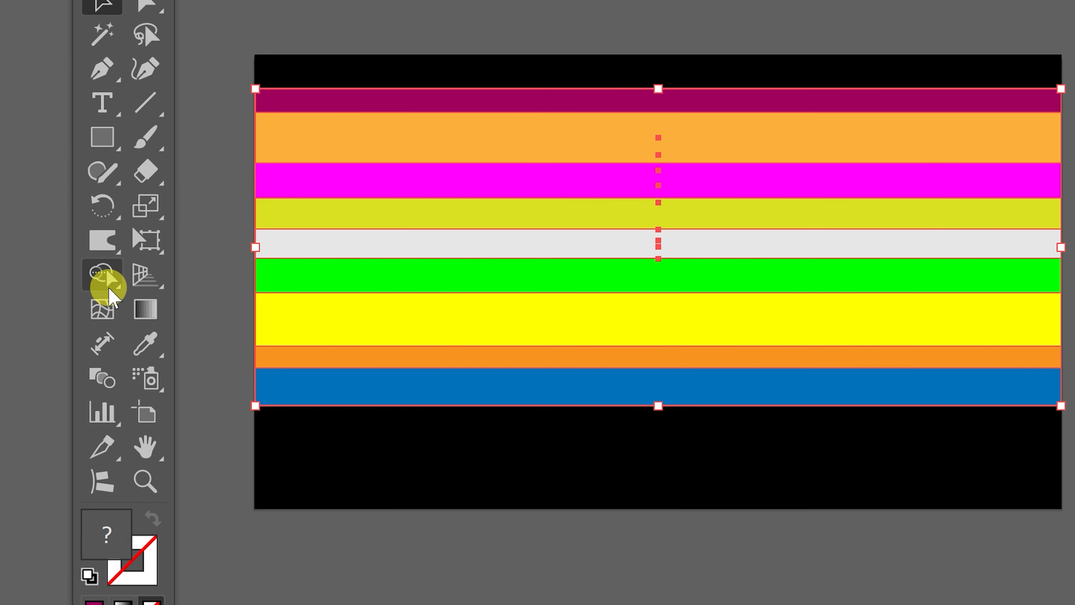
- Set the Warp tool's global brush dimensions to 600 px width and 600 px height
double_click(99, 238)
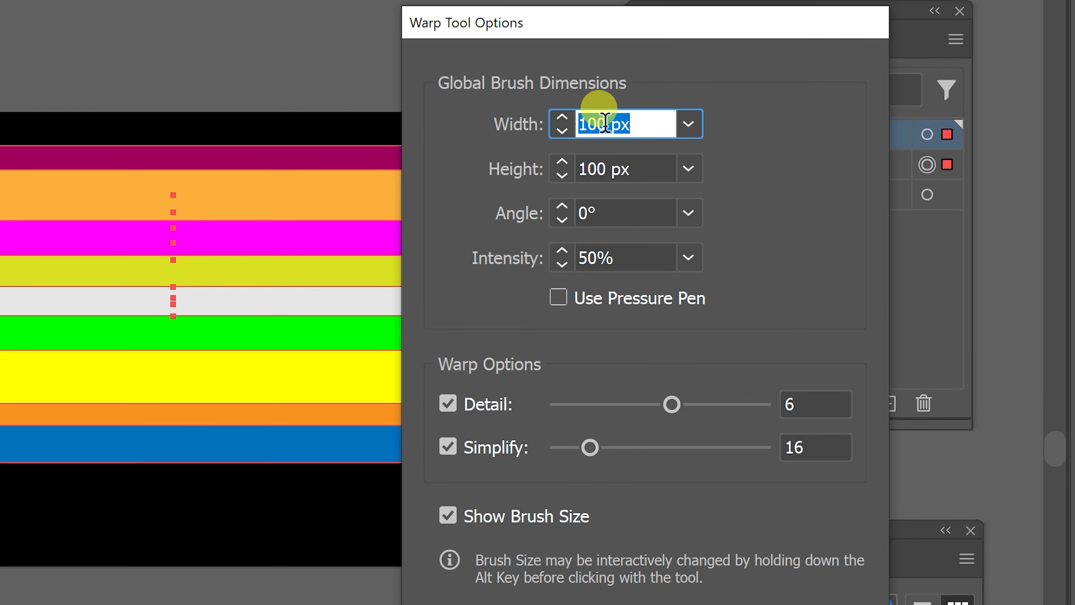
left_click_drag(606, 122, 267, 111)
type("600")
key("Tab")
type("6")
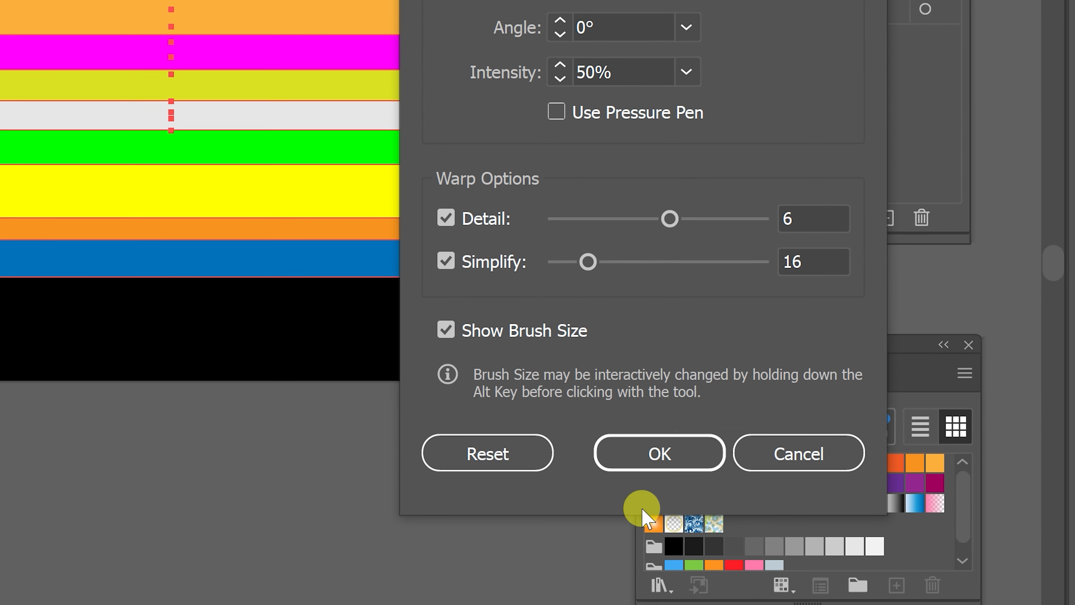
left_click(658, 449)
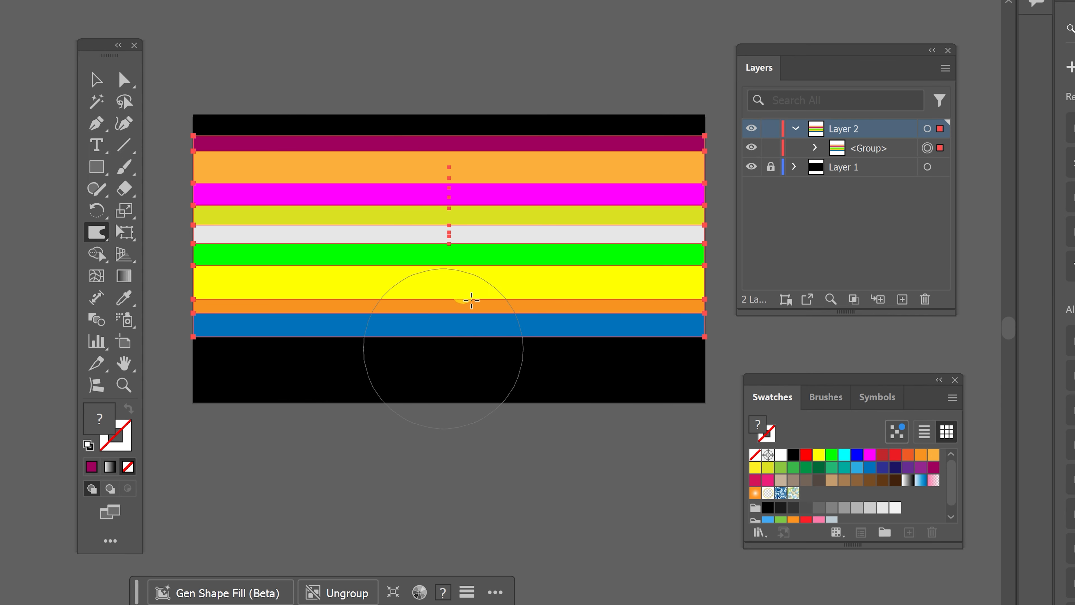
- Warp the stripe group with long freehand strokes into flowing, swirling waves and pull its outer ends inward within the artboard
mouse_move(471, 300)
left_mouse_down()
mouse_move(611, 309)
mouse_move(588, 286)
mouse_move(567, 206)
mouse_move(451, 264)
mouse_move(344, 277)
mouse_move(381, 171)
mouse_move(259, 181)
mouse_move(292, 318)
mouse_move(202, 176)
mouse_move(345, 127)
mouse_move(169, 79)
left_mouse_up()
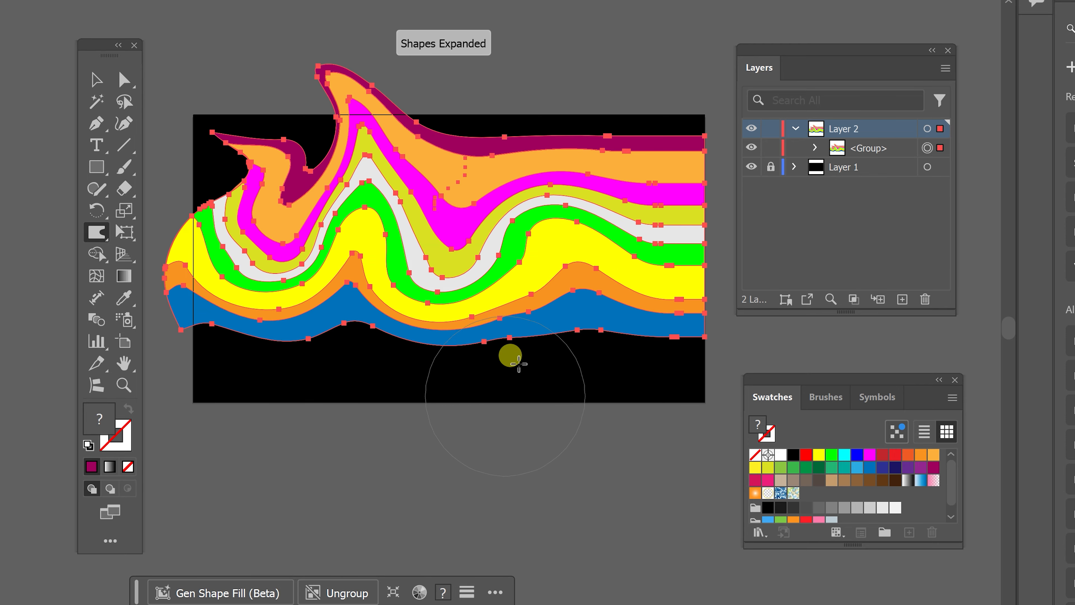
left_click_drag(481, 317, 515, 76)
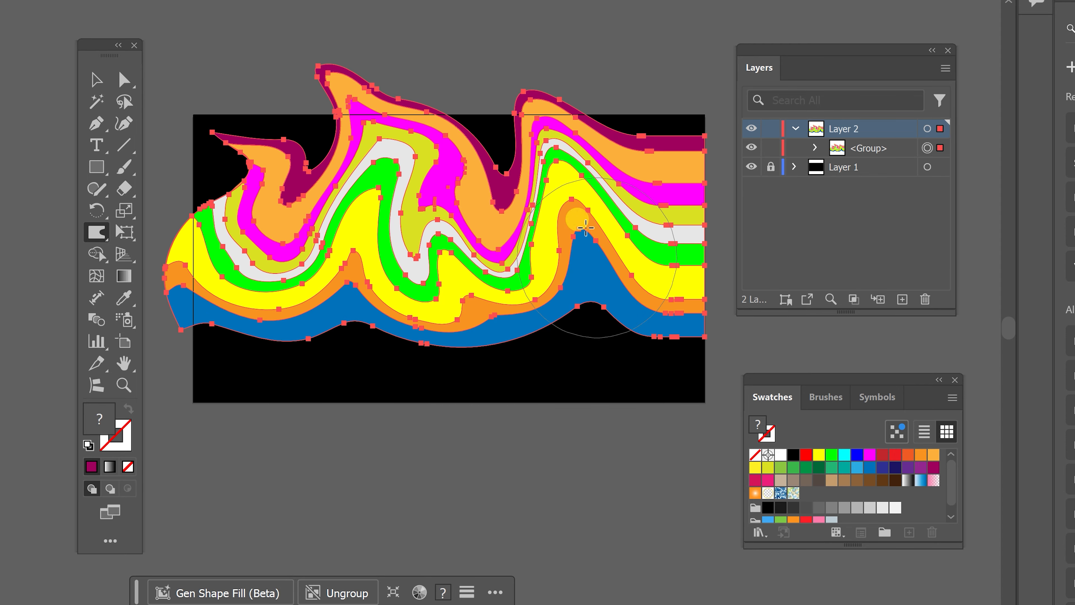
left_click_drag(531, 235, 475, 117)
left_click_drag(570, 297, 535, 281)
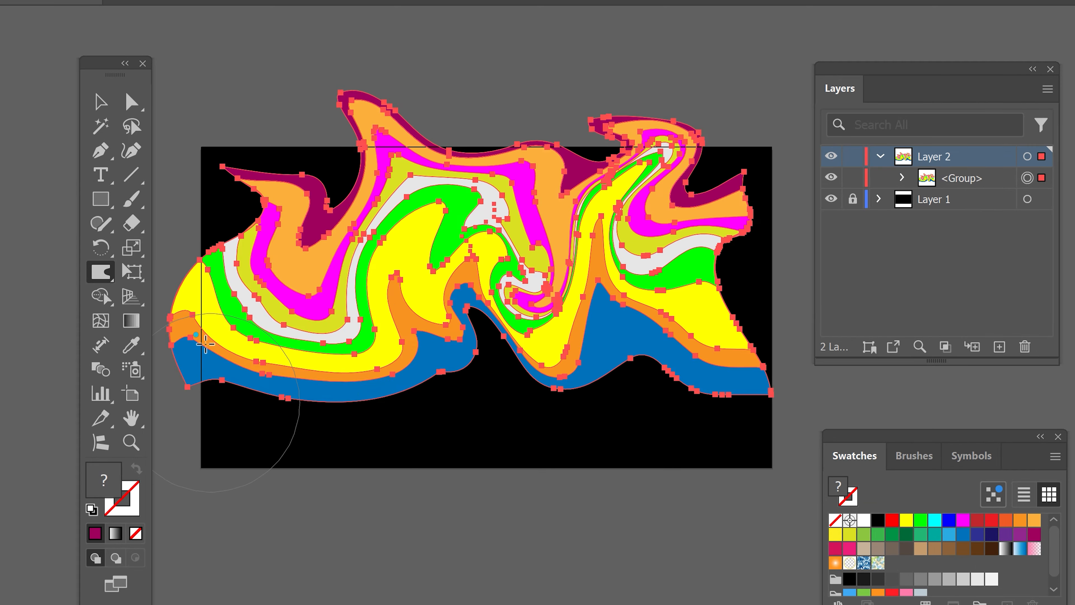
left_click_drag(205, 344, 383, 444)
left_click_drag(206, 297, 301, 315)
left_click_drag(673, 349, 563, 381)
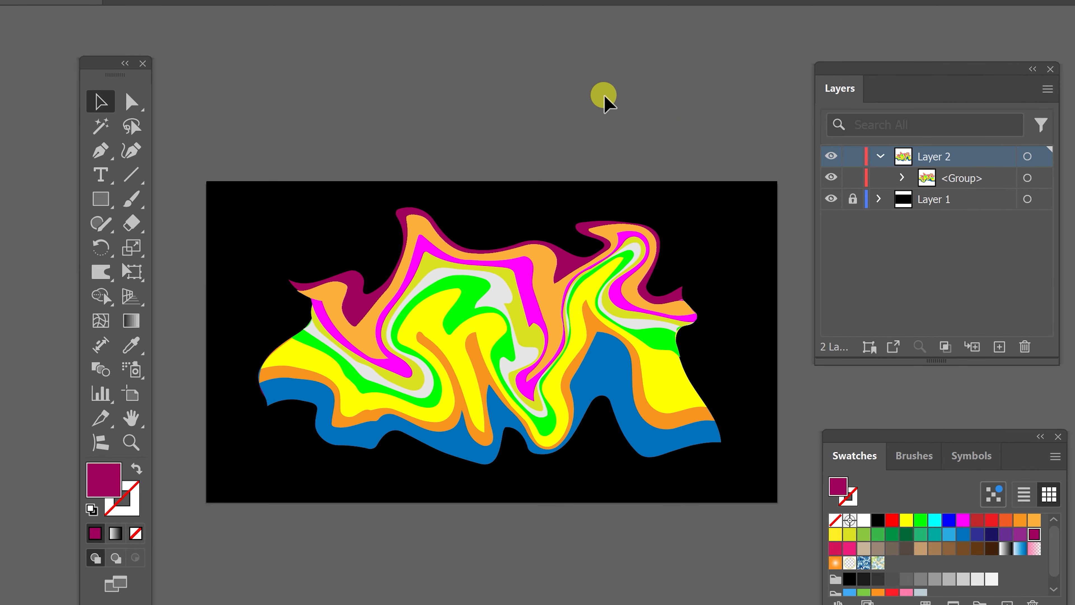
- Directly select the green stripe inside the warped group and recolour it red-orange
key("ctrl+plus")
key("ctrl+plus")
left_click(134, 102)
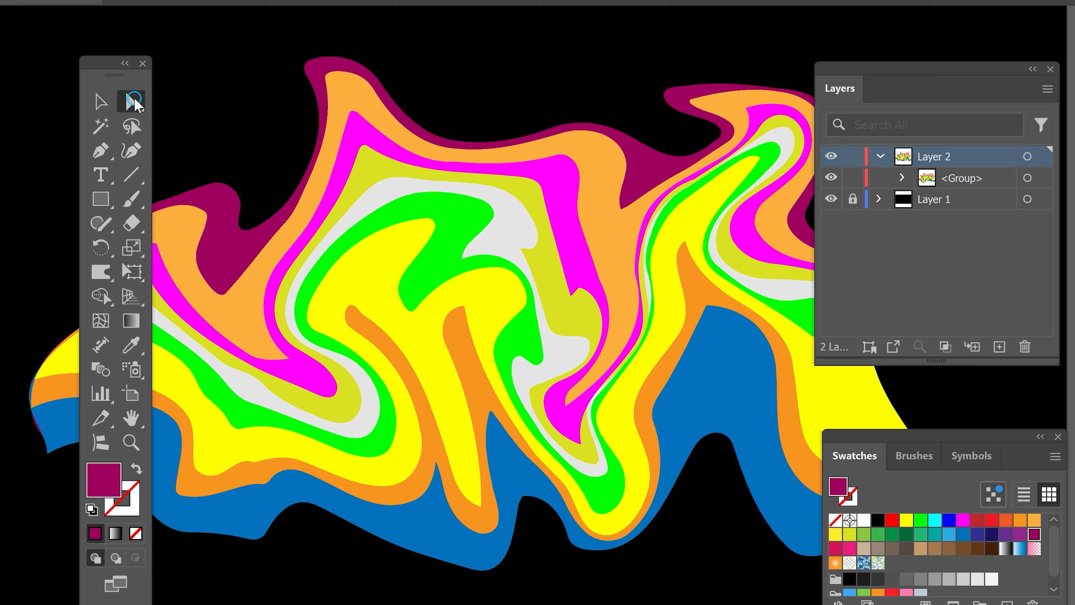
left_click(445, 211)
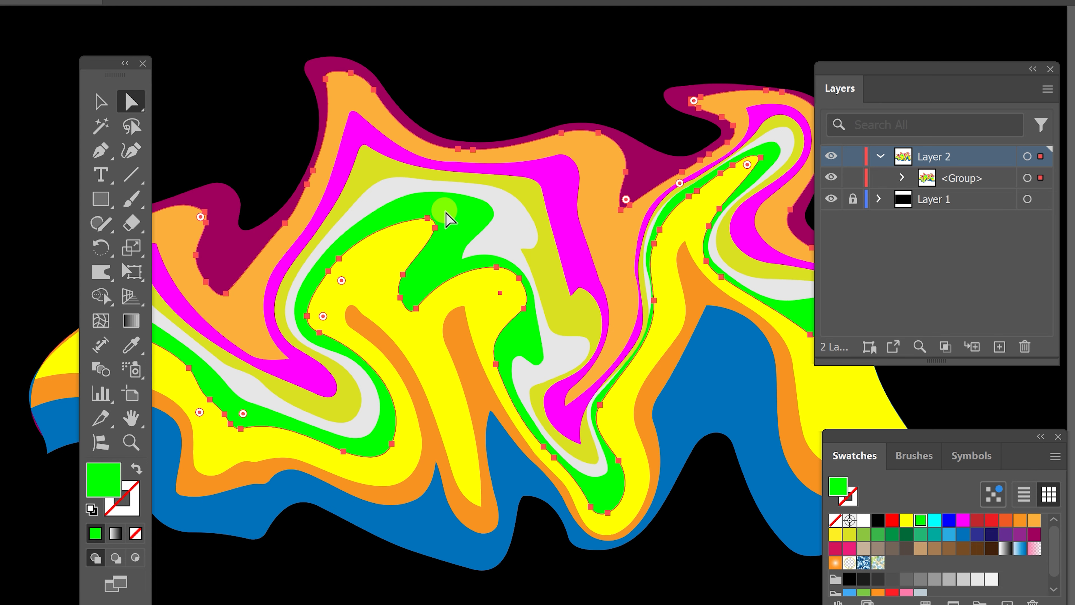
left_click(963, 520)
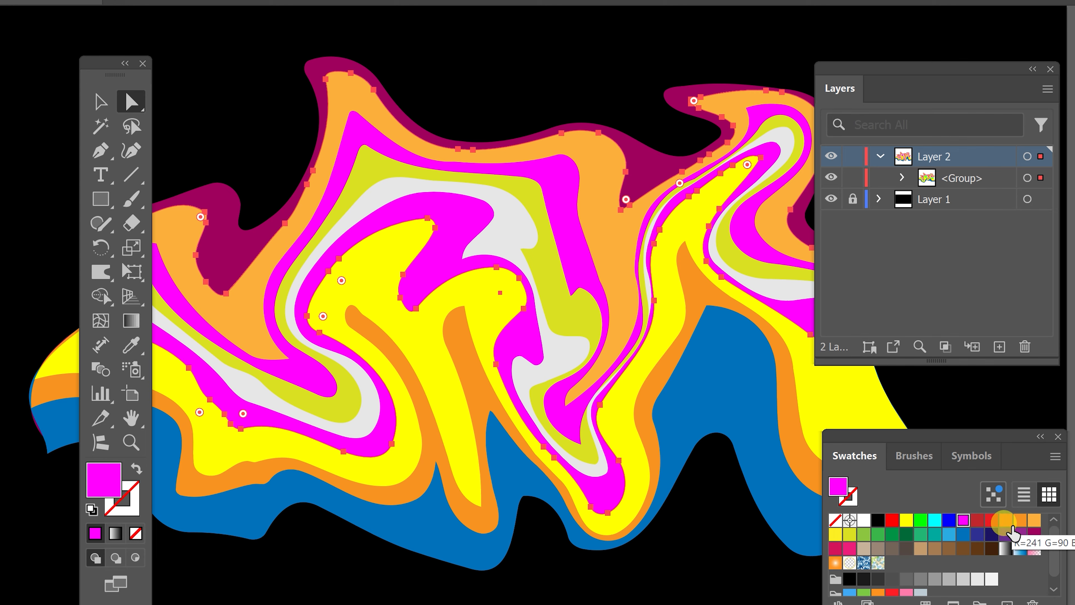
left_click(1006, 520)
left_click(472, 512)
left_click_drag(460, 258, 489, 268)
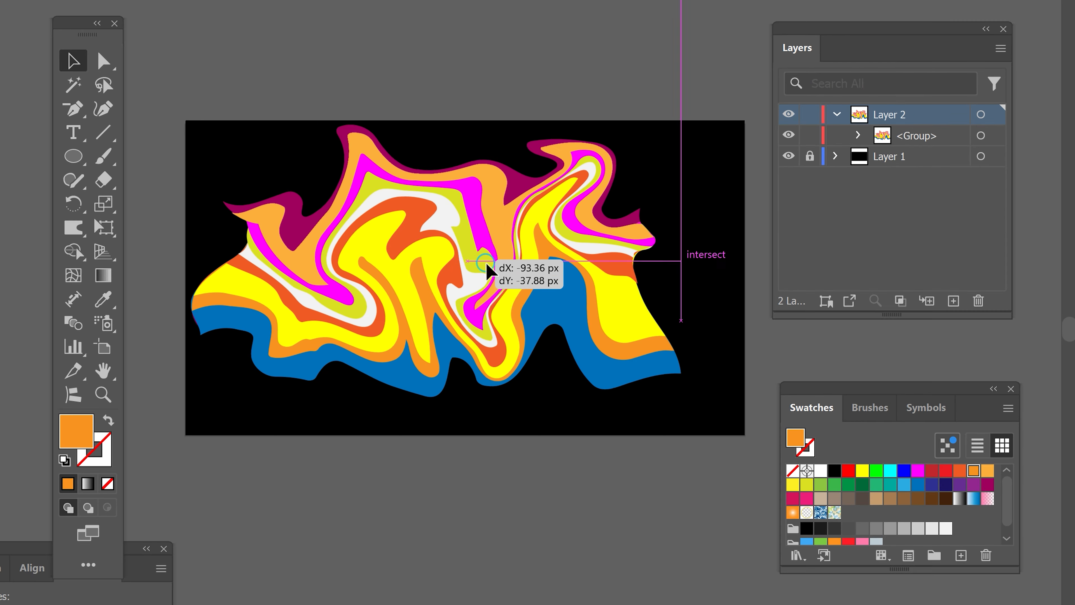
left_click_drag(519, 220, 515, 109)
key("ctrl+plus")
left_click_drag(650, 403, 594, 456)
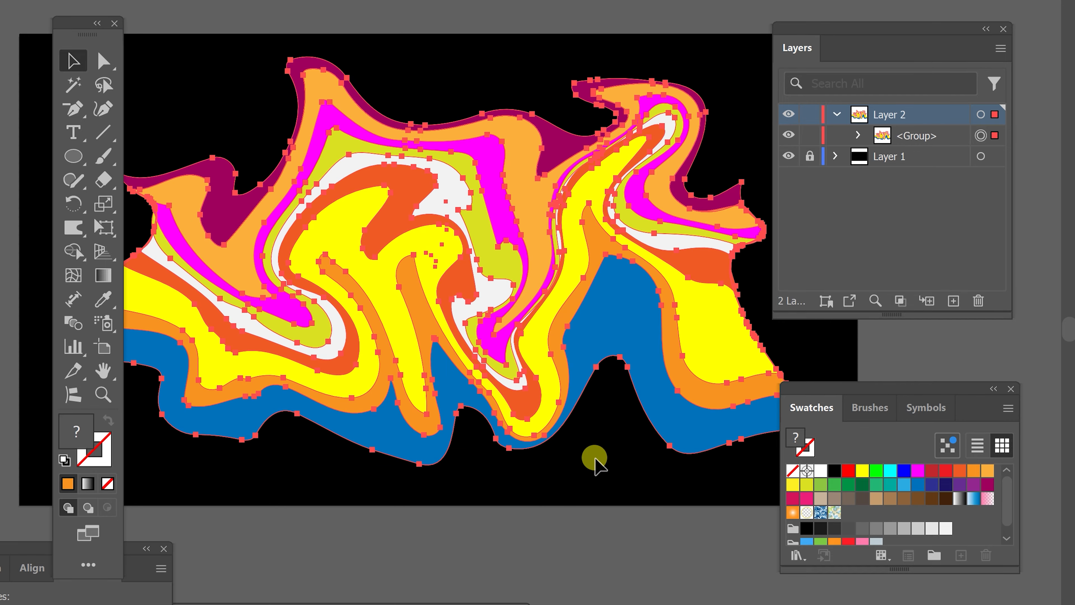
- Directly select the orange stripe bordering the blue one and move it downward past the artboard's lower edge, undoing a first misplaced move
left_click(570, 542)
key("a")
left_click_drag(603, 319, 591, 436)
key("ctrl+z")
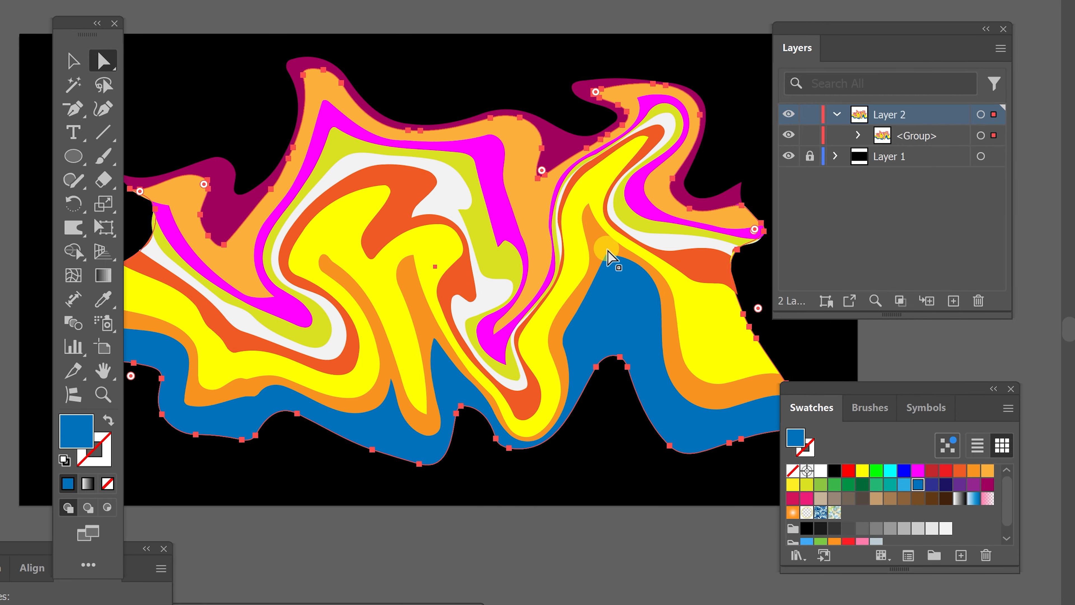
left_click_drag(596, 236, 644, 371)
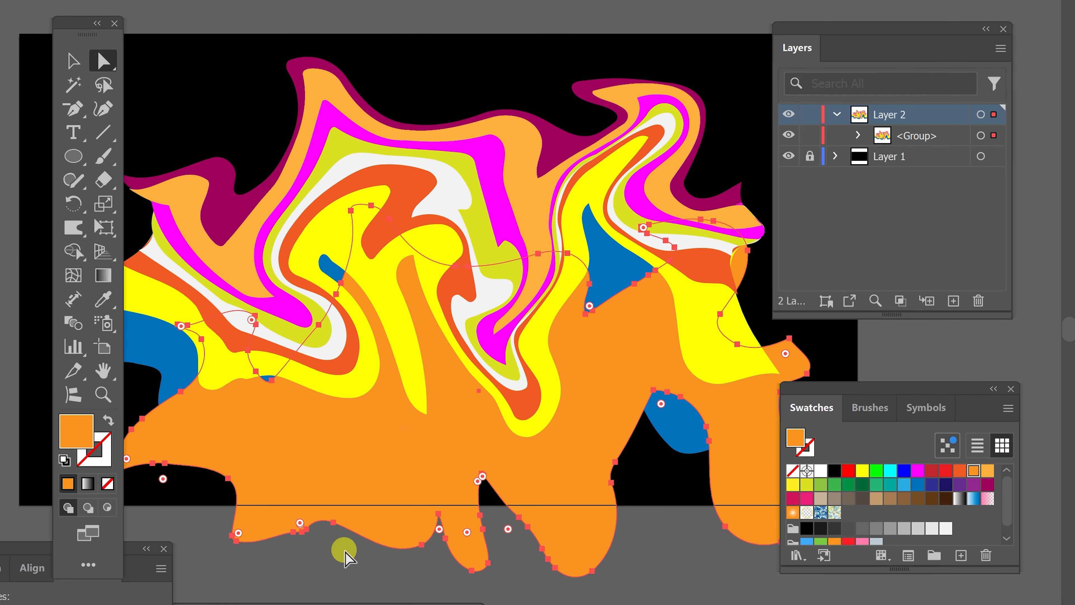
- Undo the last orange stripe move, then apply Pathfinder Divide to the whole warped stripe group
key("ctrl+z")
left_click(81, 64)
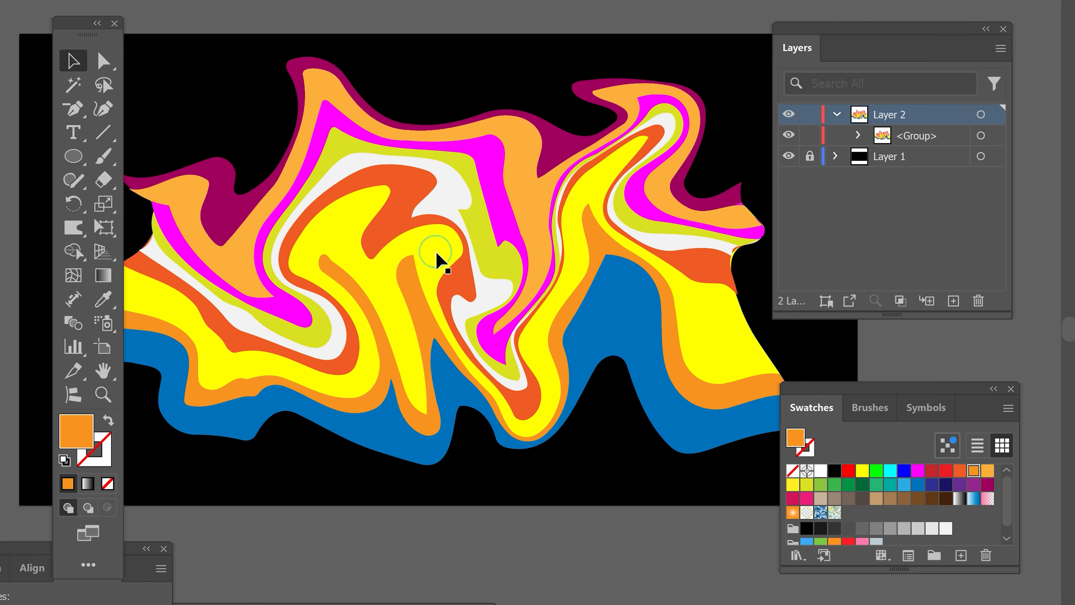
left_click(427, 236)
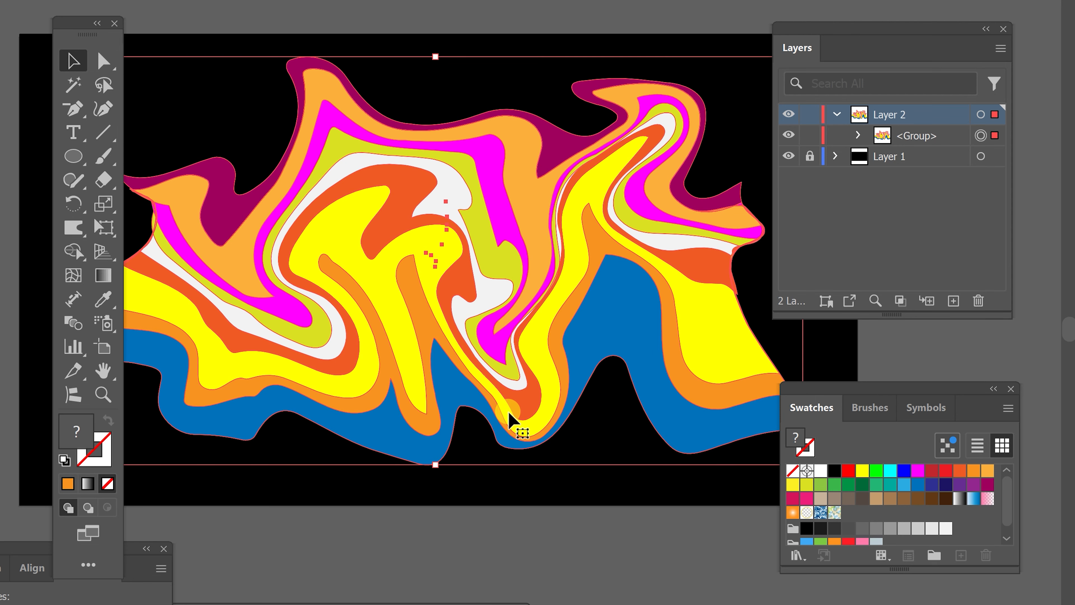
left_click_drag(2, 555, 571, 39)
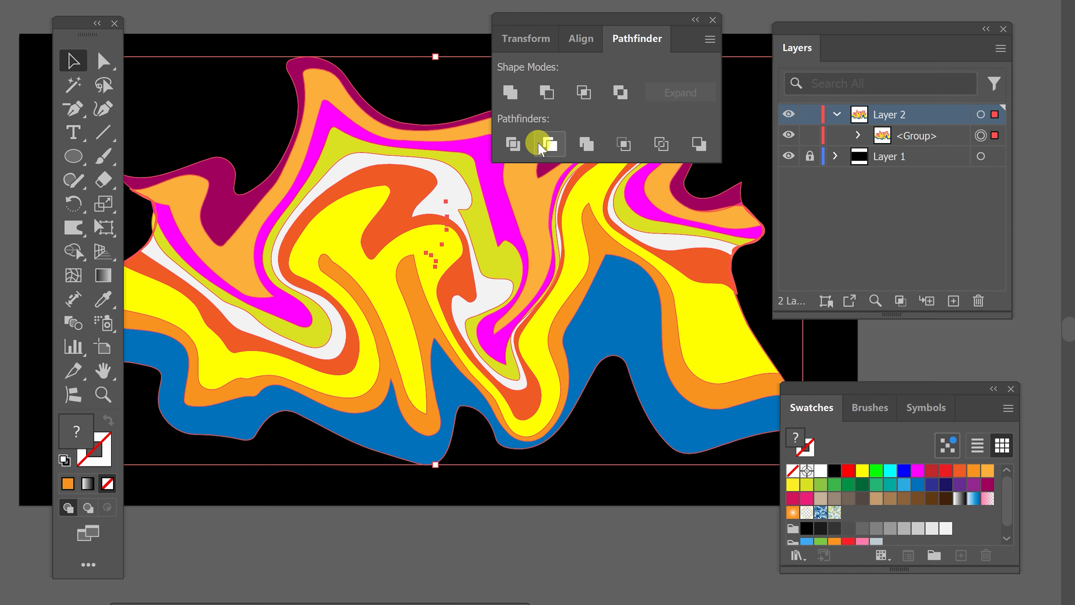
left_click(513, 144)
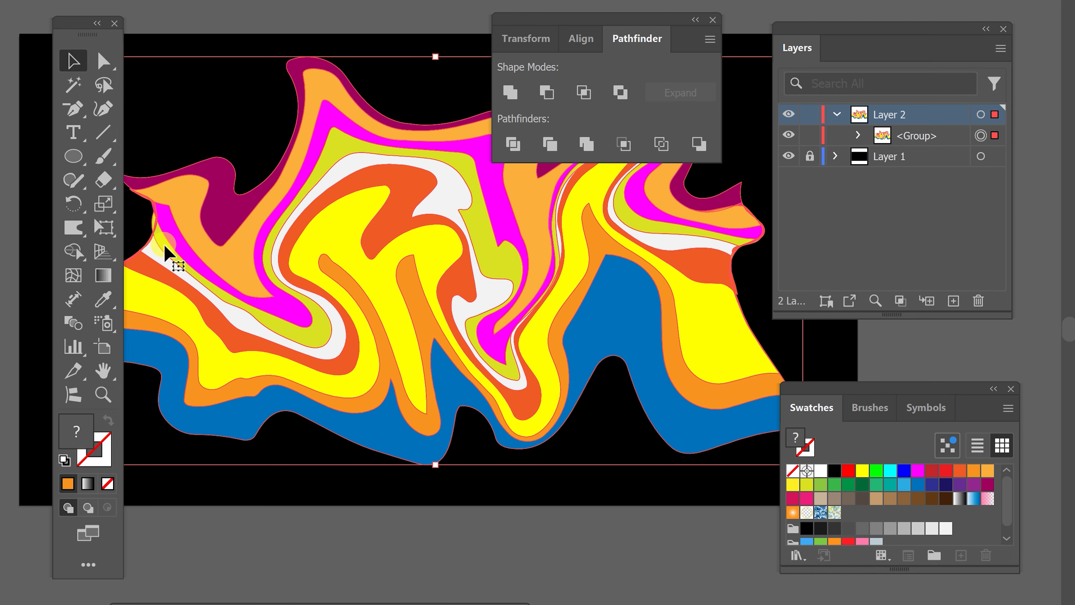
- Try moving the divided blue, orange and red-orange pieces individually with direct selection, undoing the moves
left_click(104, 61)
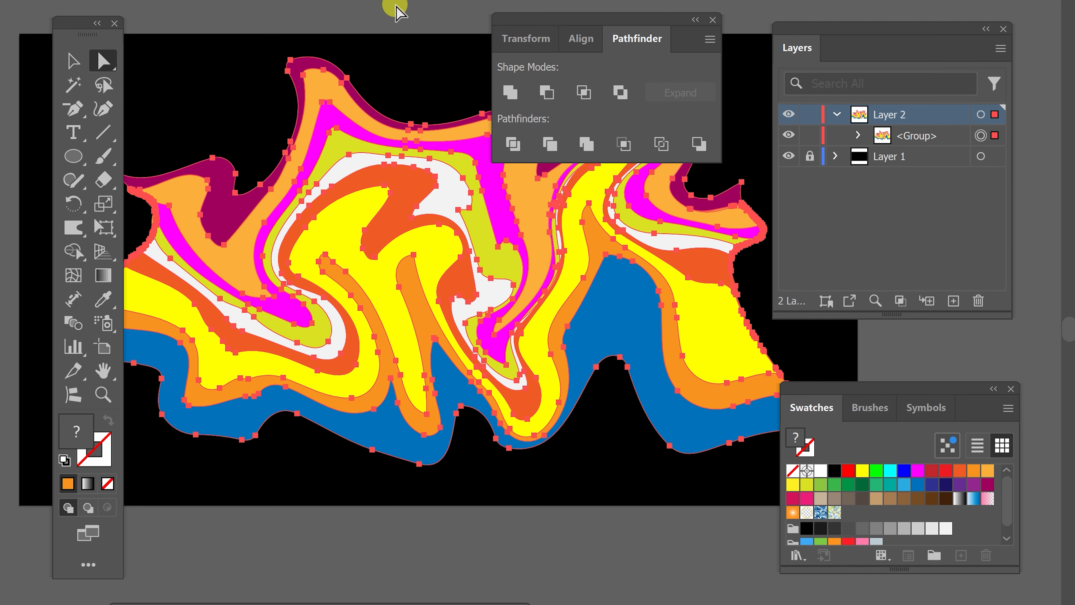
left_click_drag(624, 320, 613, 419)
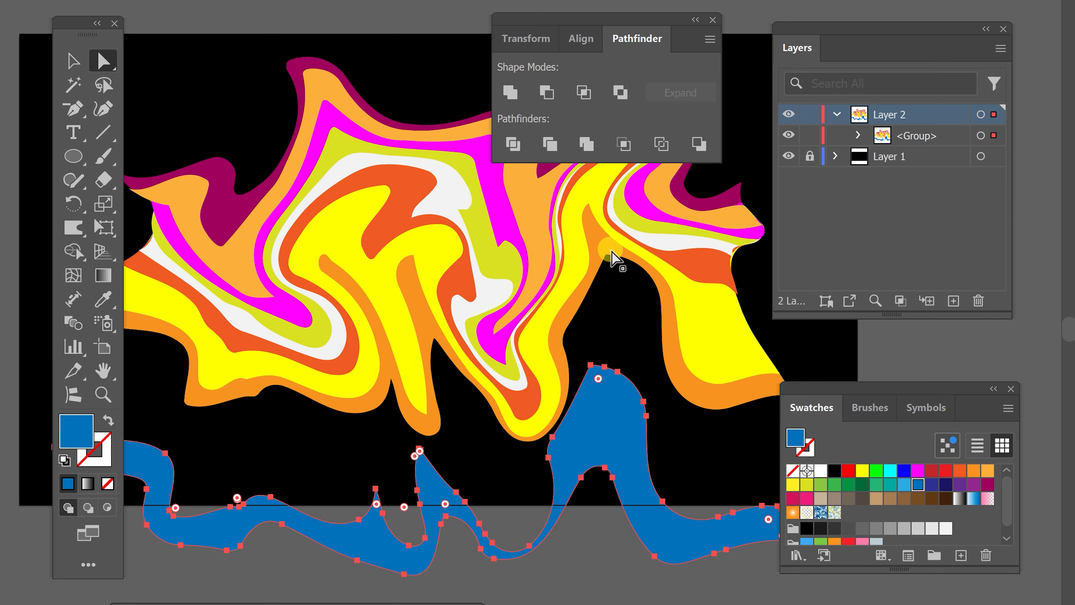
left_click_drag(596, 234, 624, 292)
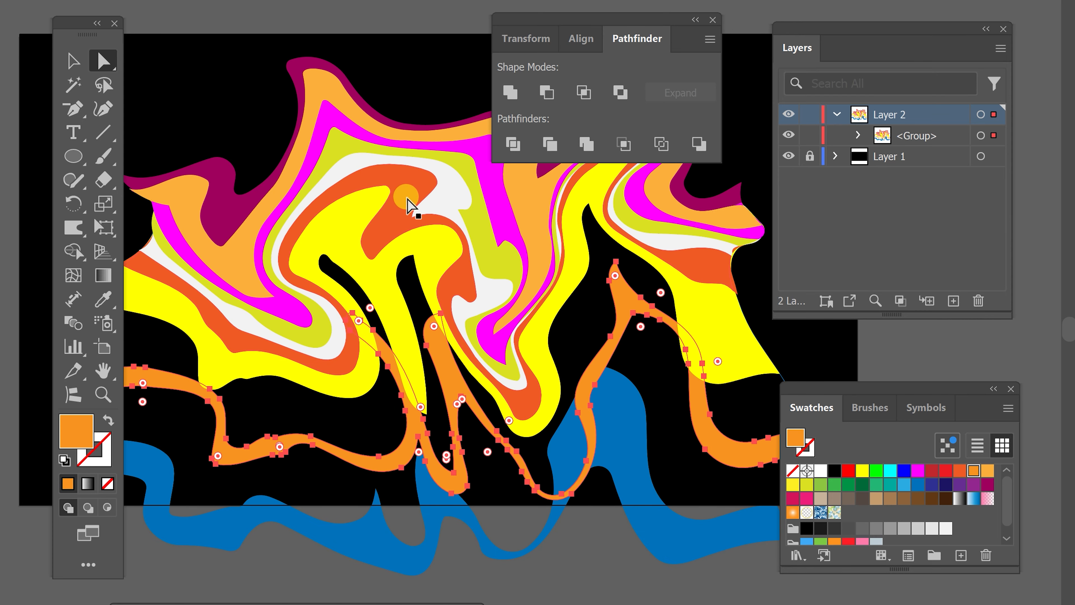
left_click_drag(401, 179, 339, 164)
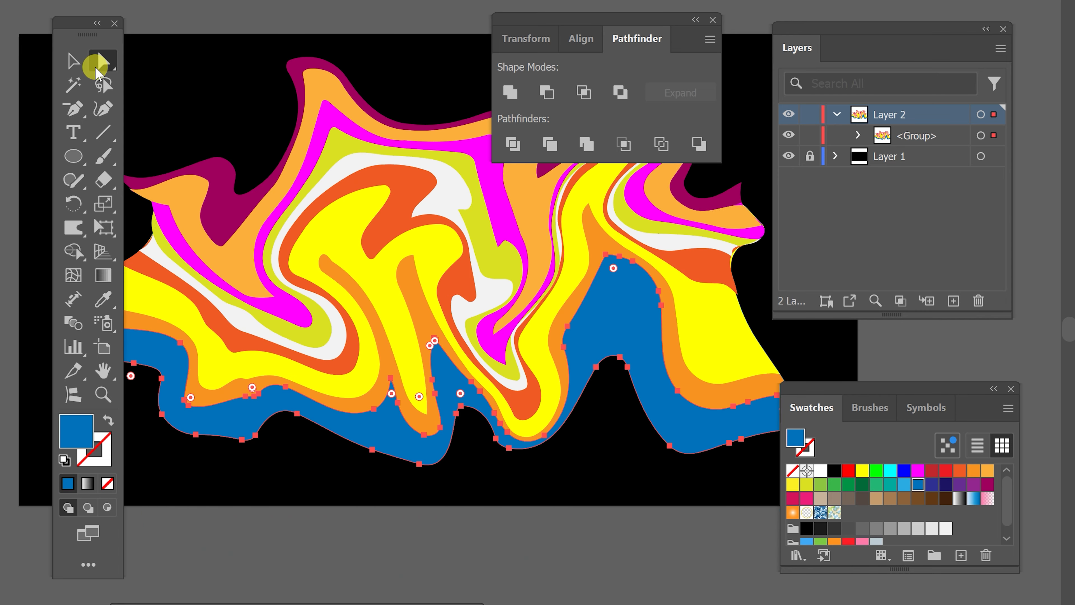
- Select the whole divided stripe artwork and ungroup it into separate pieces
left_click(73, 60)
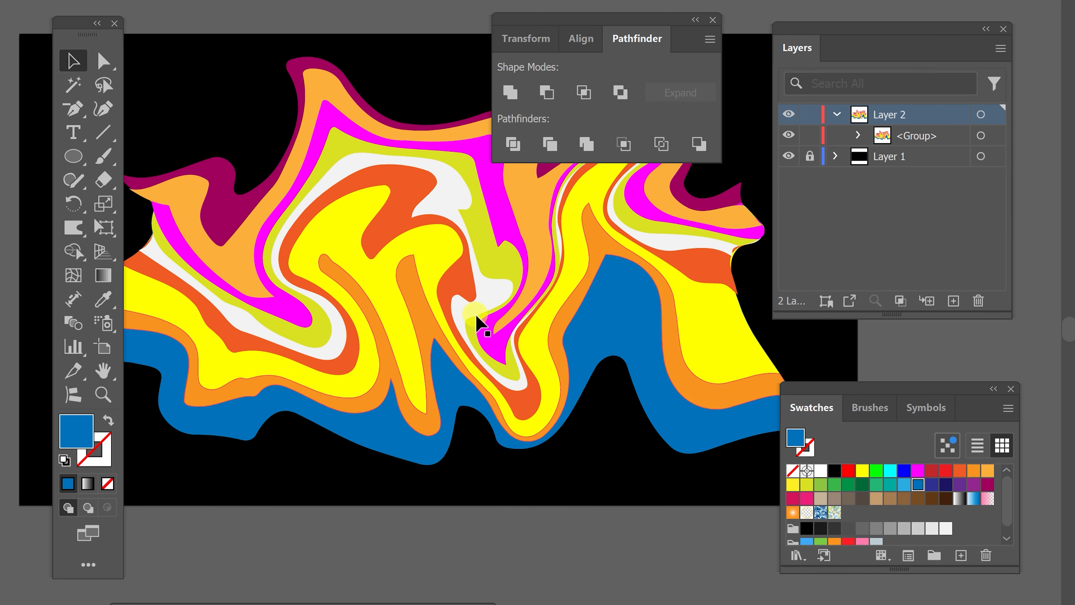
left_click(477, 387)
left_click_drag(388, 390, 400, 337)
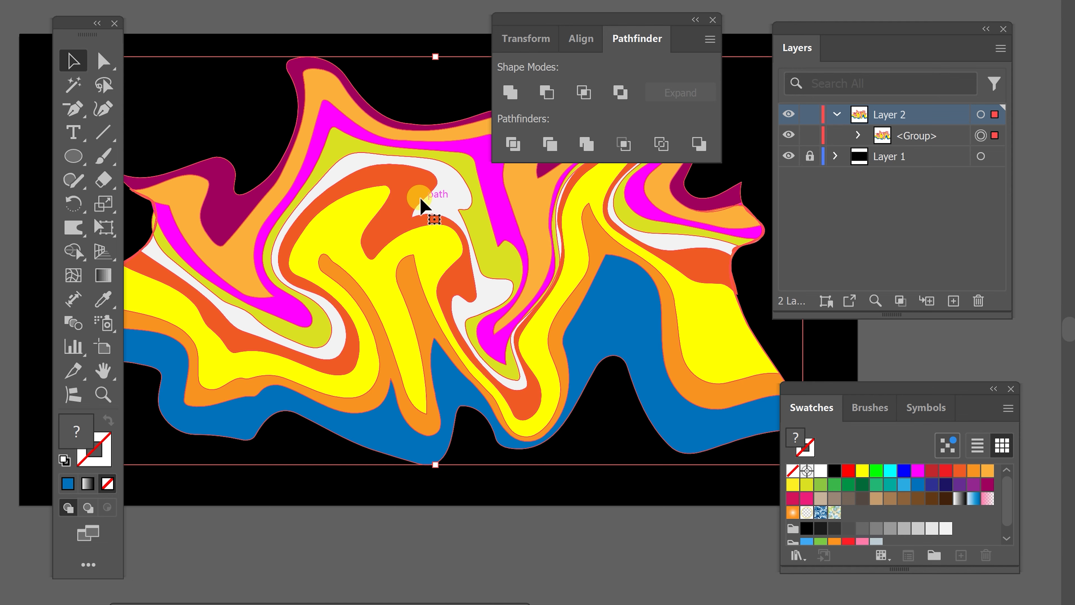
right_click(448, 299)
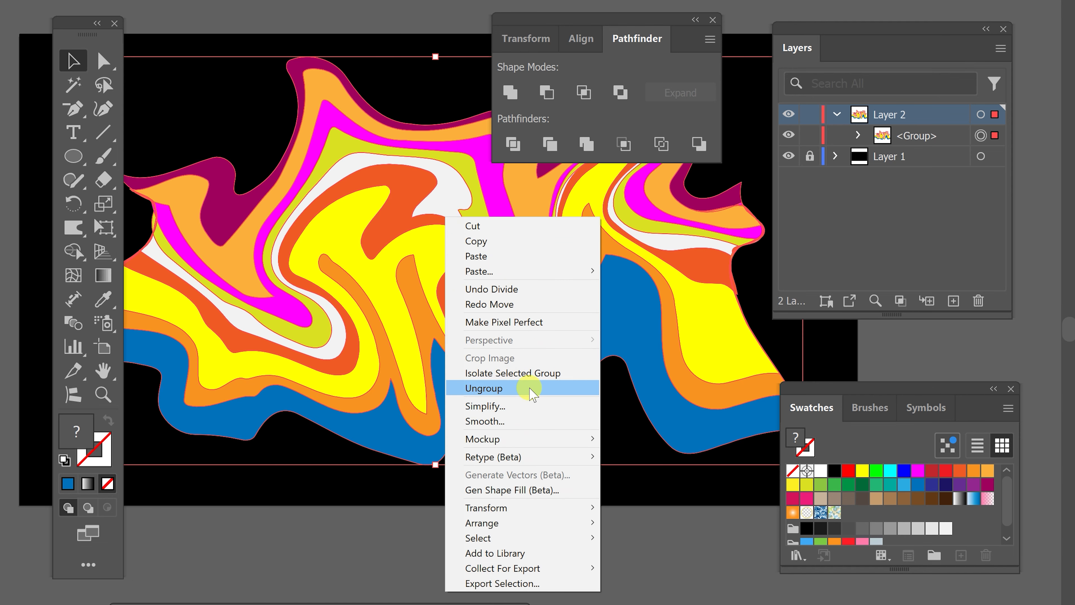
left_click(531, 394)
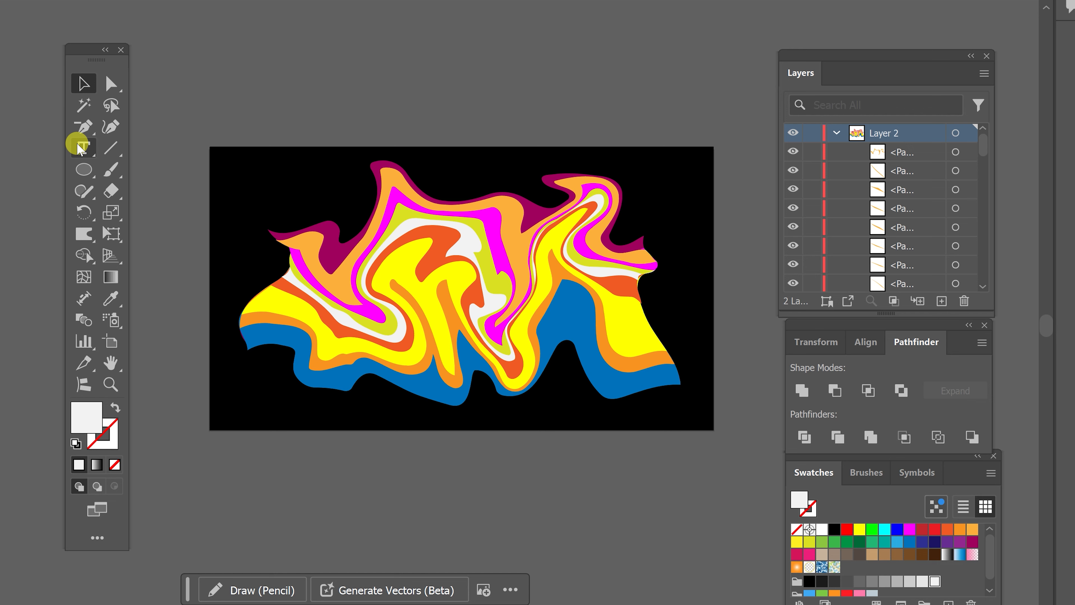
- Add the text INTERTWINE as a new point-text object above the black artboard
left_click(83, 147)
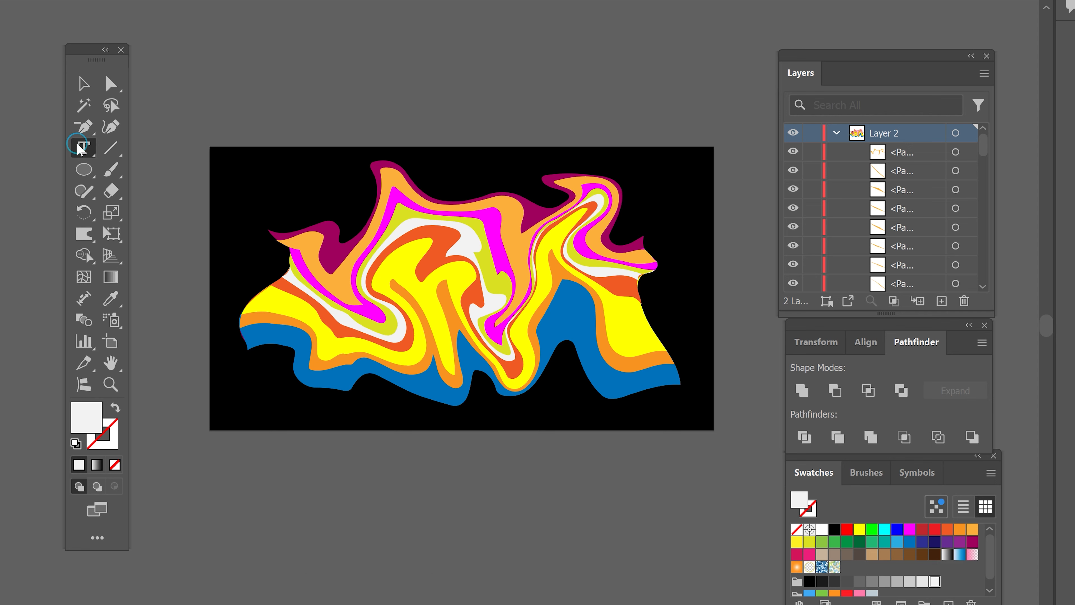
left_click(381, 124)
type("I")
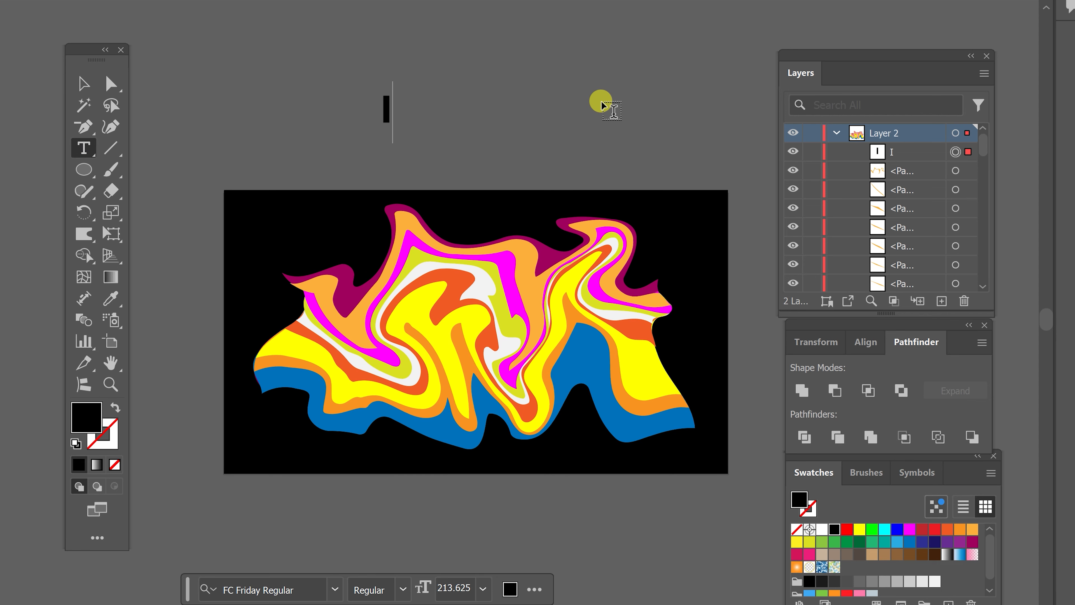
type("NTERTWINE")
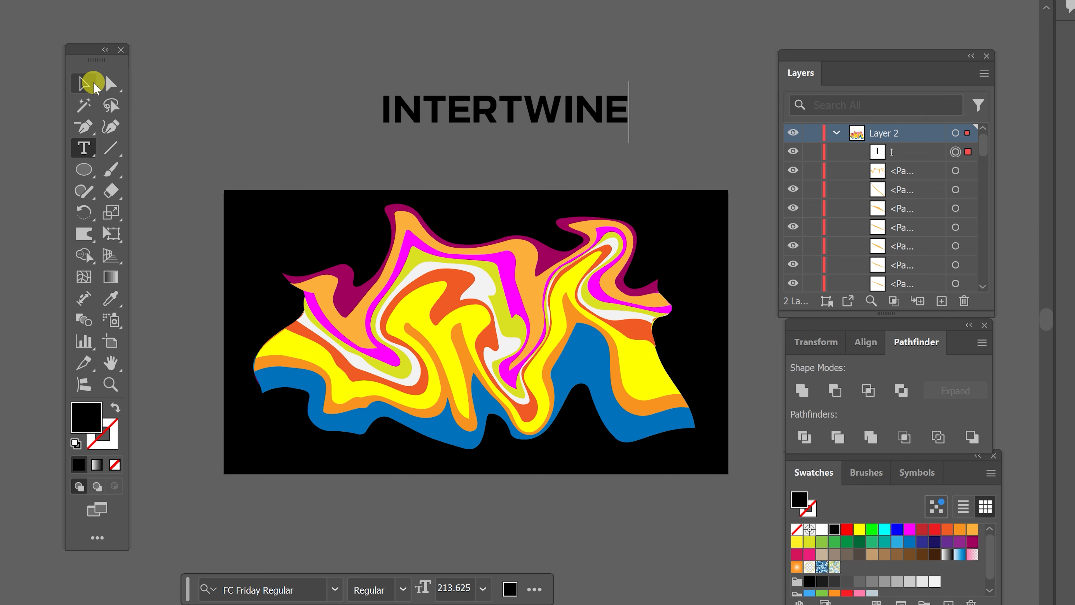
- Enlarge the INTERTWINE text to about 272 pt and place it across the middle of the striped artwork
left_click(86, 84)
left_click_drag(628, 80, 659, 74)
left_click_drag(607, 118, 569, 348)
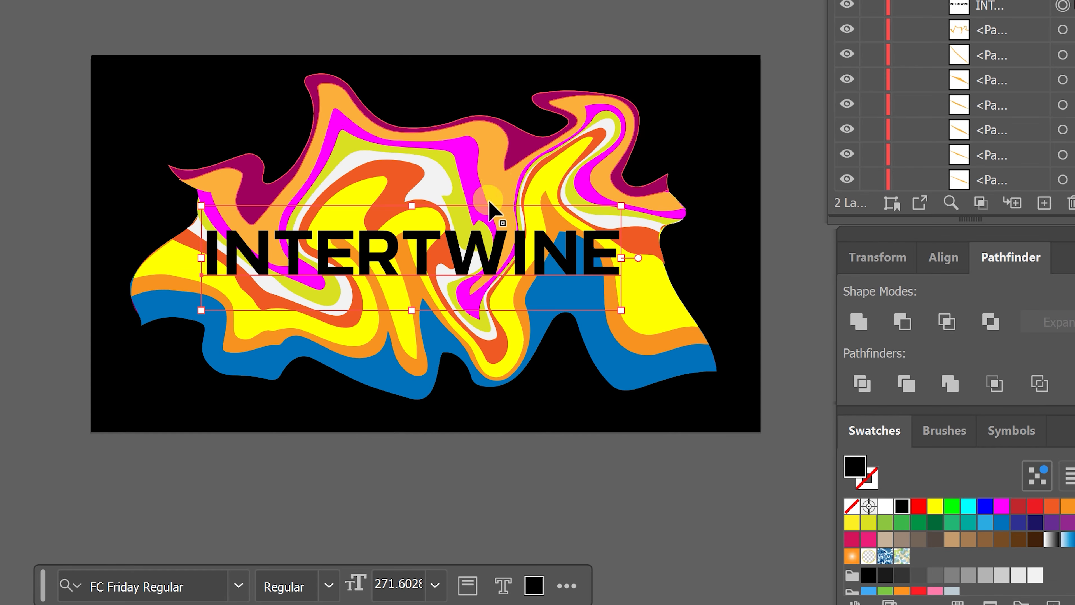
- Convert the INTERTWINE text to outlines and deselect it
right_click(520, 246)
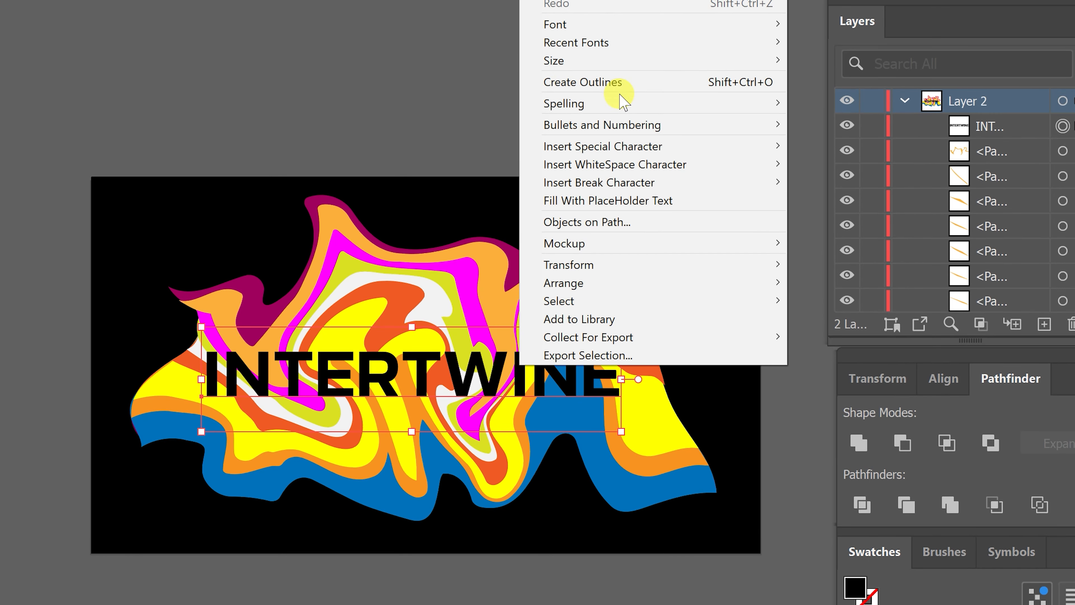
left_click(610, 82)
left_click(516, 100)
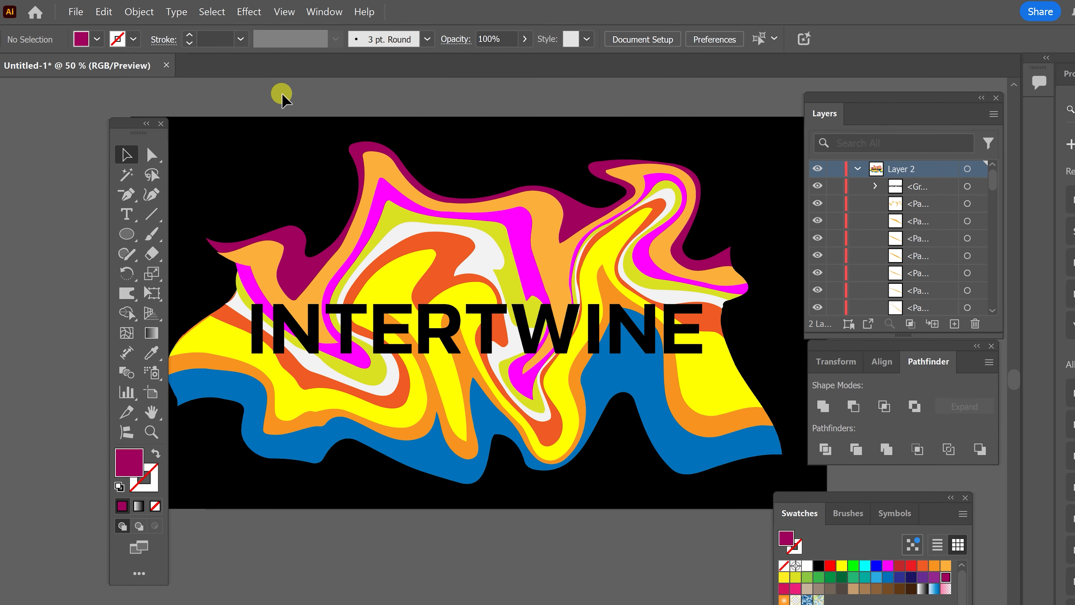
- Select the outlined text together with all stripe pieces and make an Intertwine object from them
key("ctrl+a")
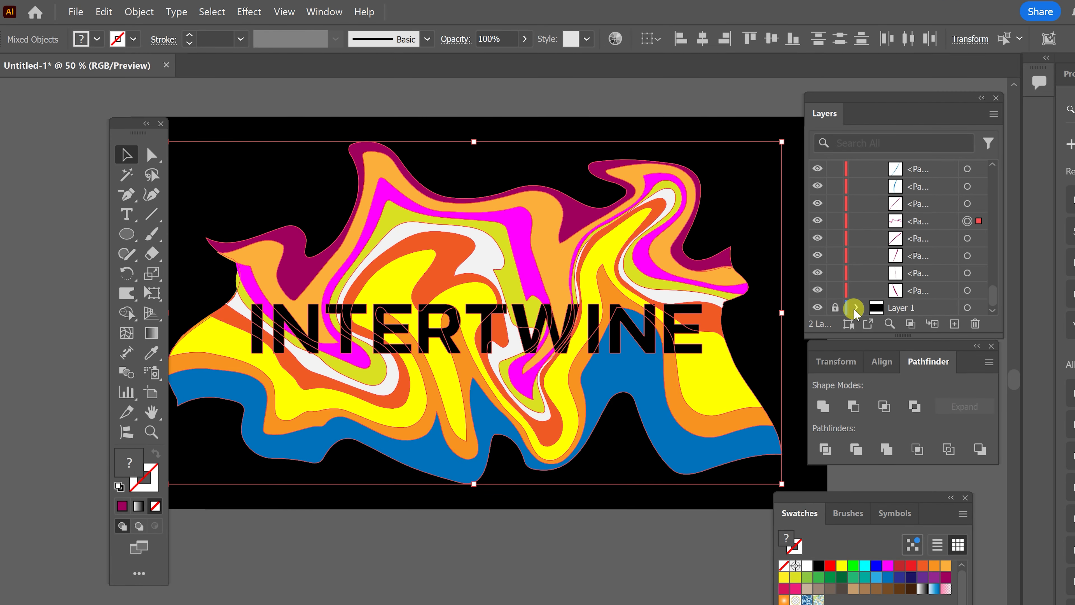
left_click_drag(991, 288, 991, 149)
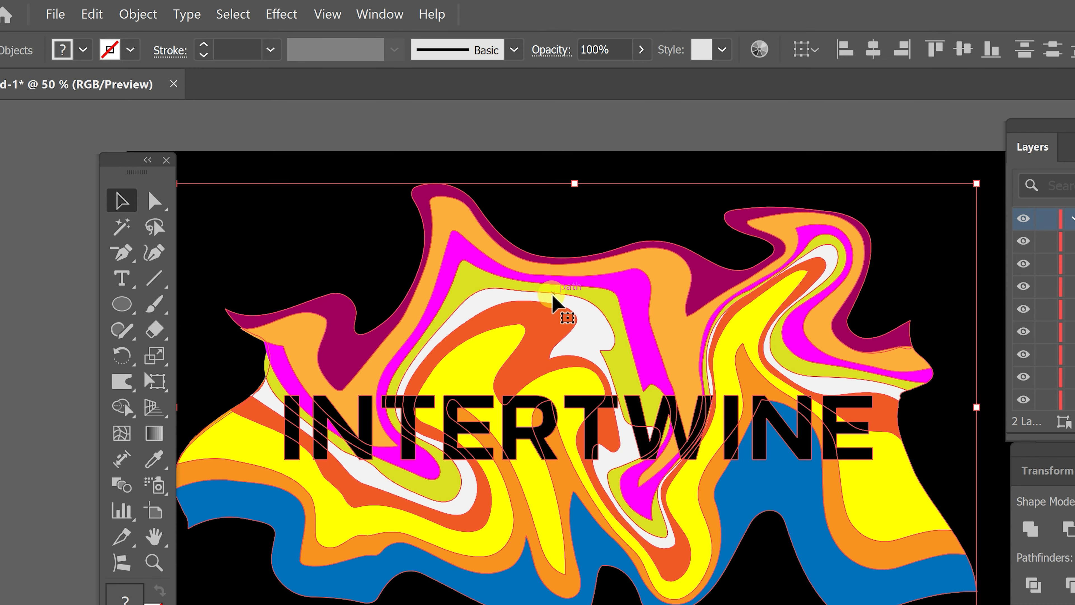
left_click(138, 15)
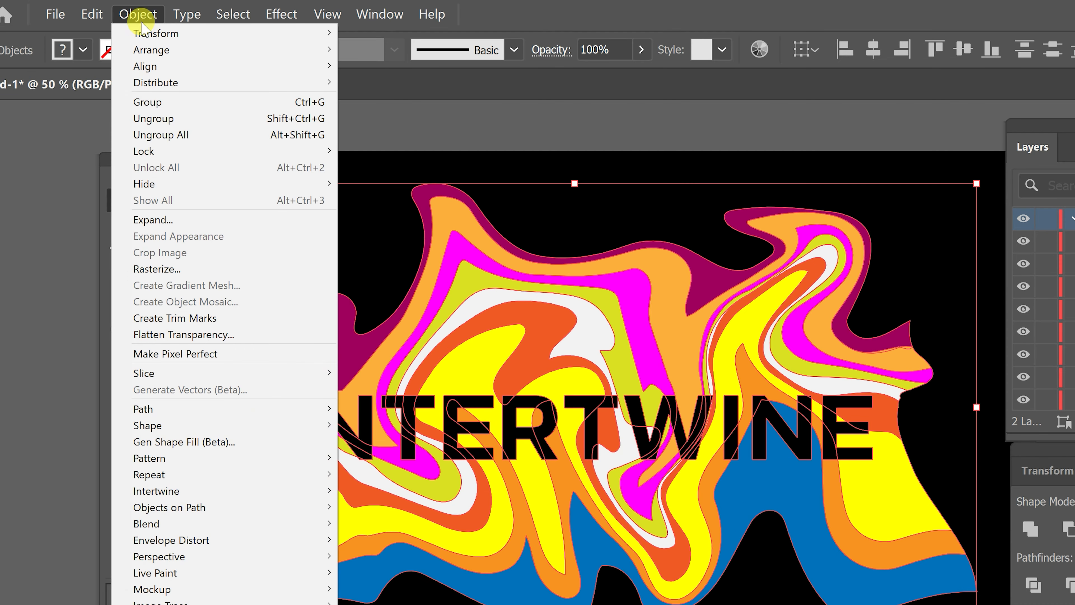
mouse_move(283, 495)
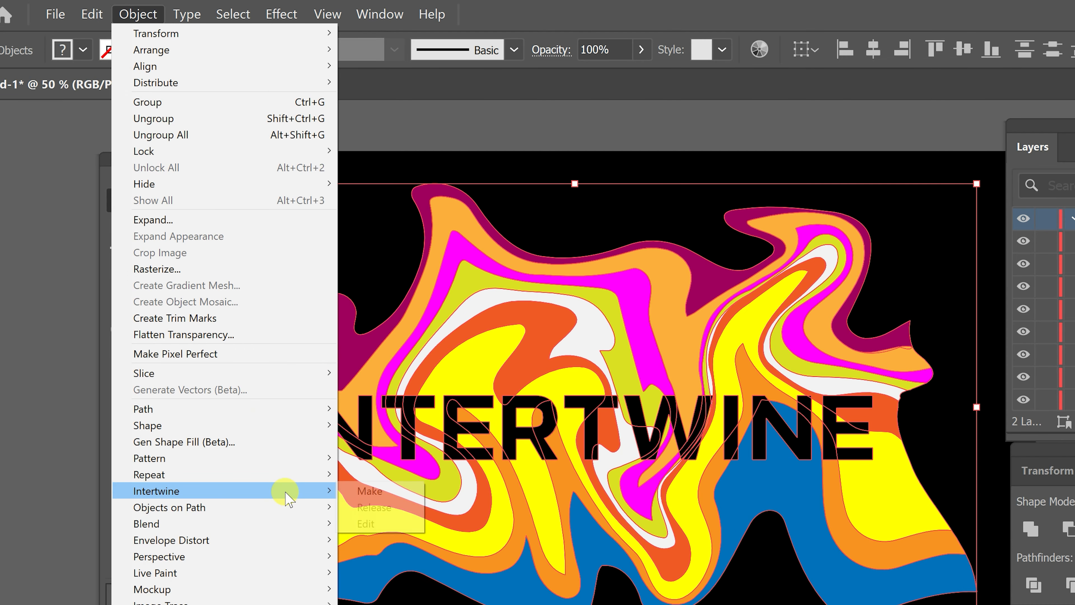
left_click(363, 493)
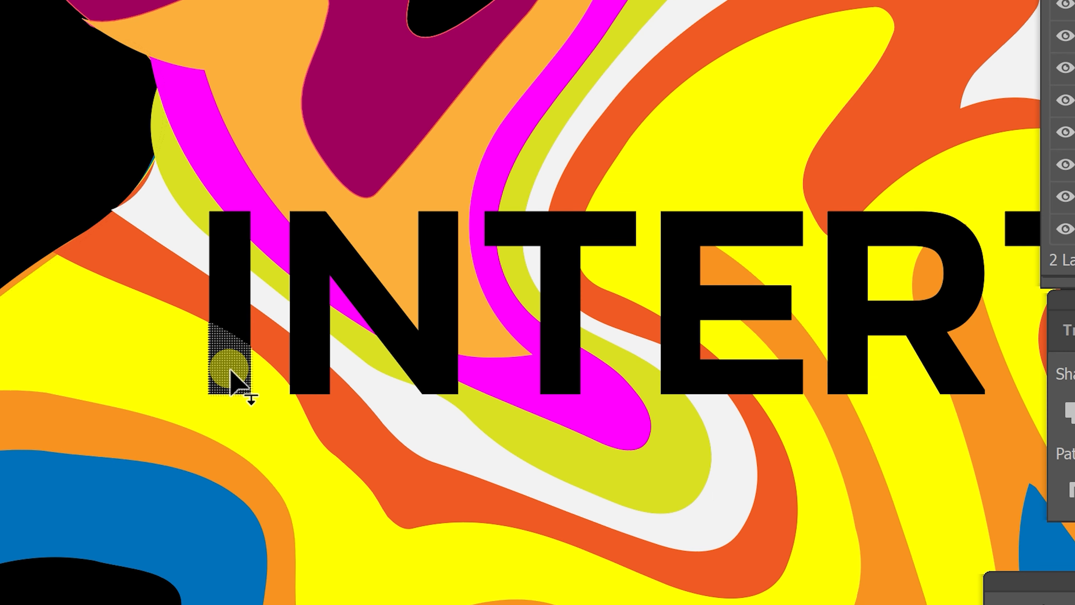
- Send the lower parts of the letter I, the first T and the first E behind the overlapping stripes with Intertwine
left_click(229, 369)
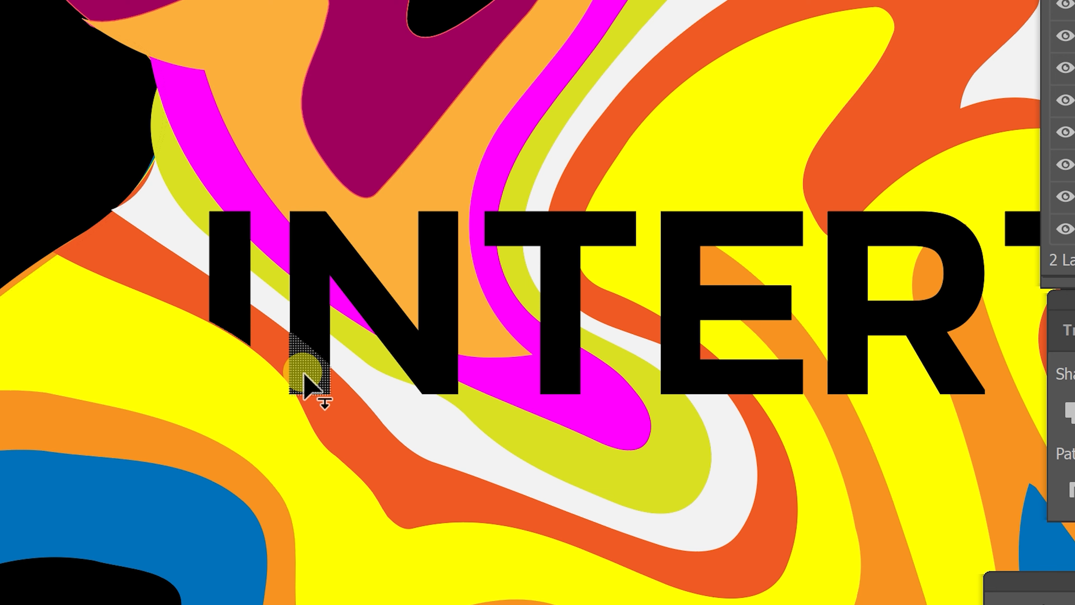
left_click_drag(537, 269, 423, 279)
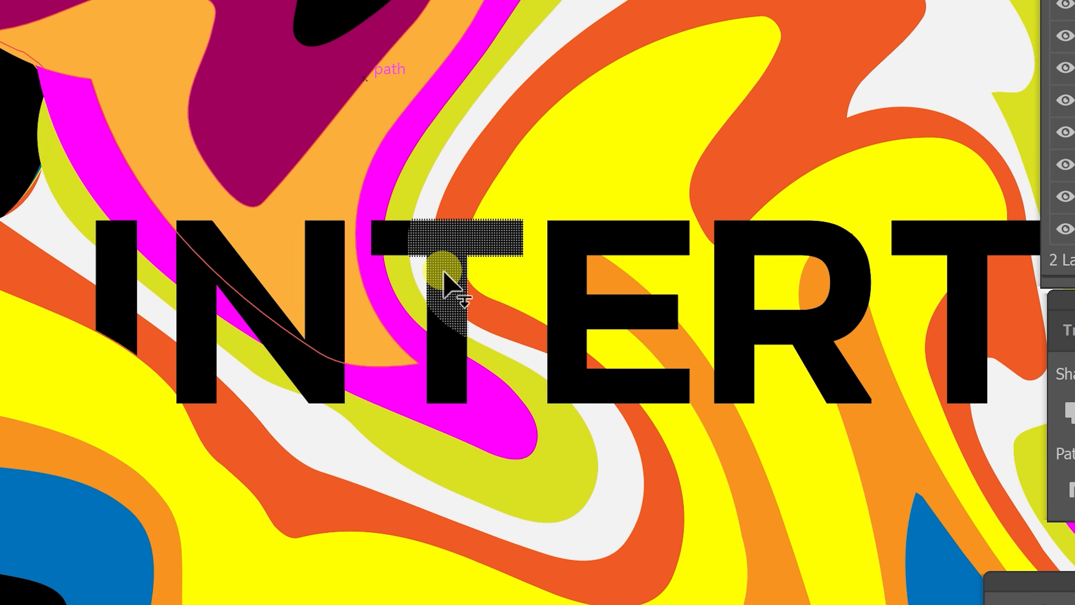
left_click(439, 358)
left_click_drag(629, 234, 456, 233)
left_click(398, 386)
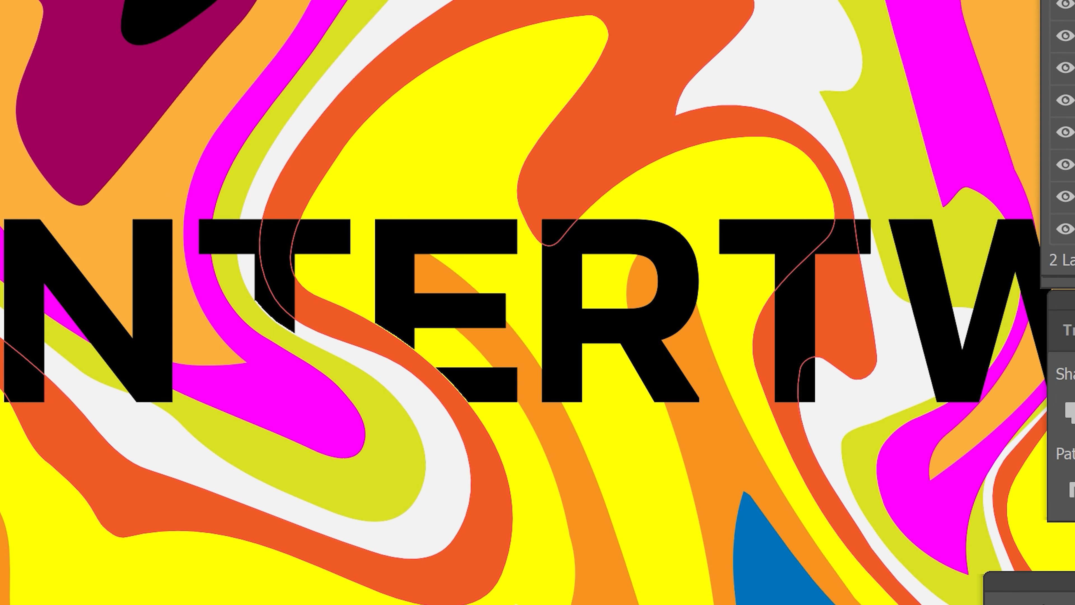